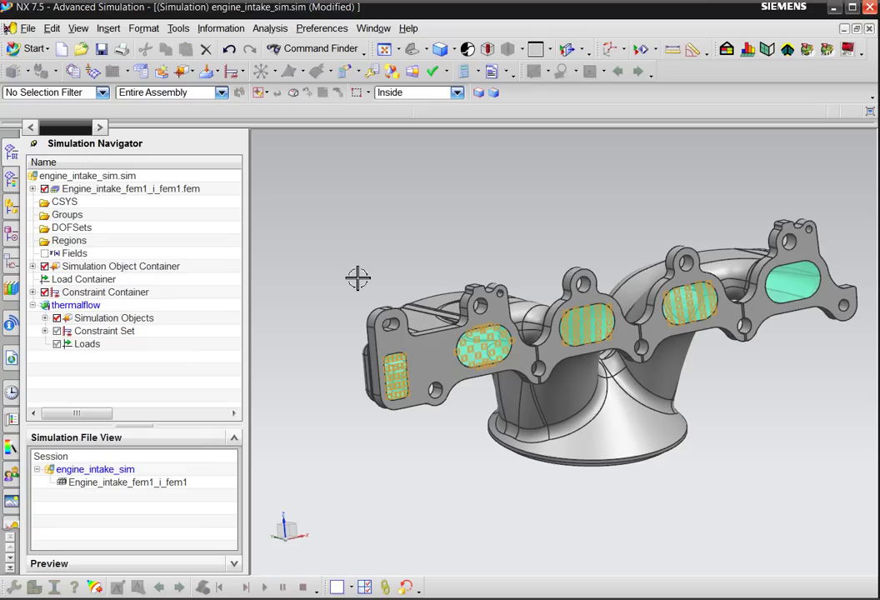
Step: Expand the .fem node to list Polygon Geometry and 3D Collectors, then briefly show and hide the mesh
click(32, 189)
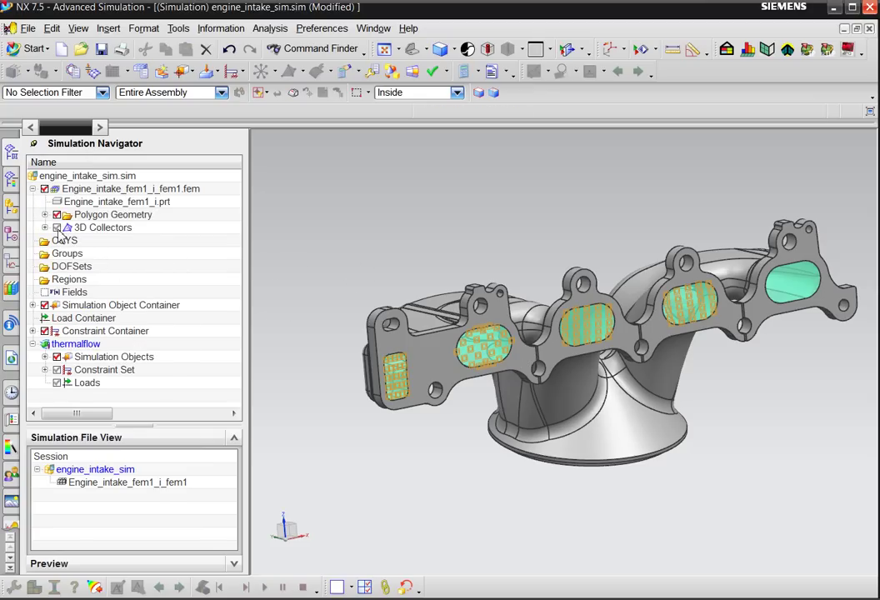
click(56, 227)
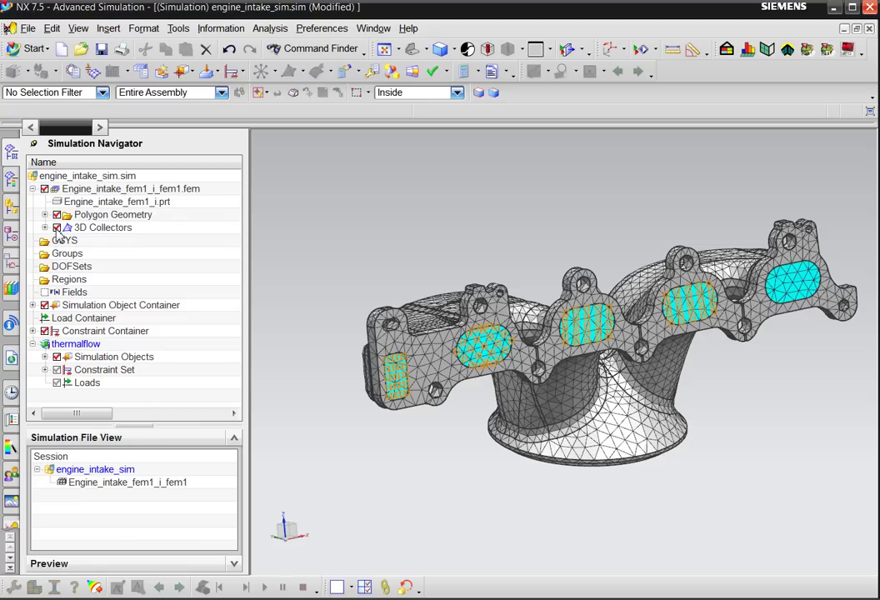
click(56, 228)
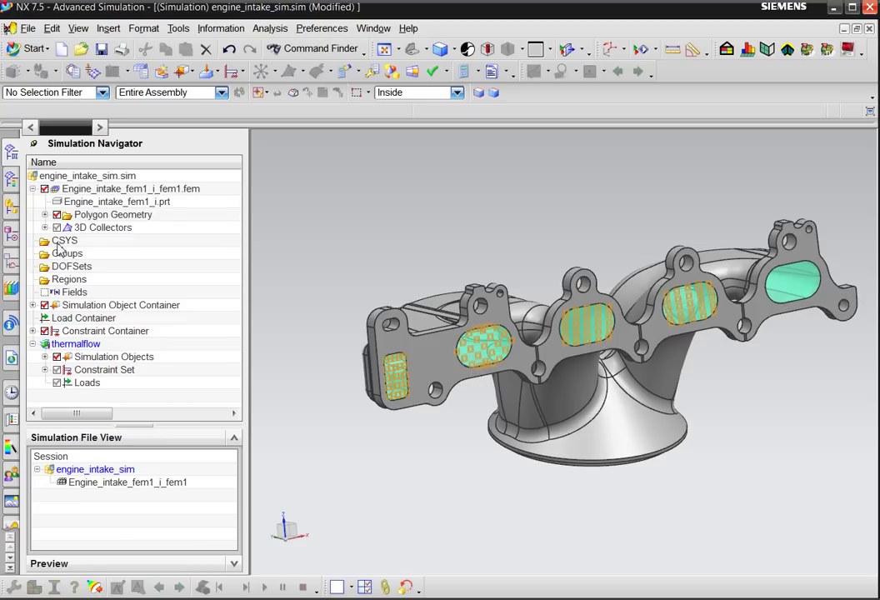
right_click(82, 178)
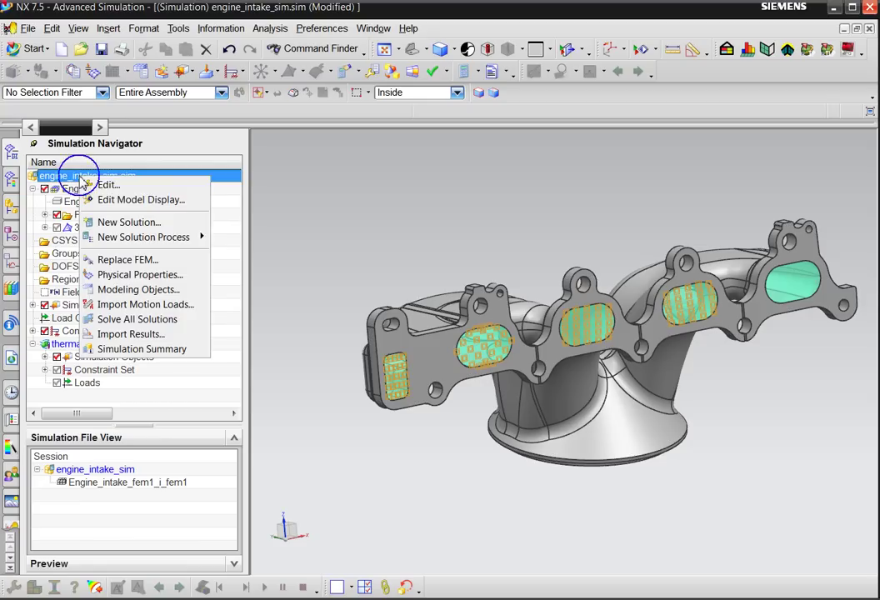
click(122, 222)
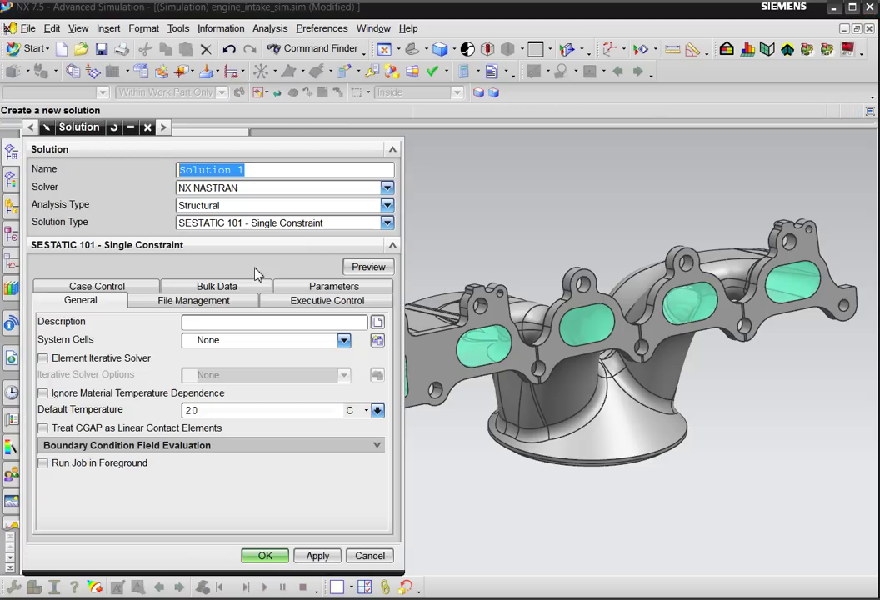
click(237, 187)
click(244, 215)
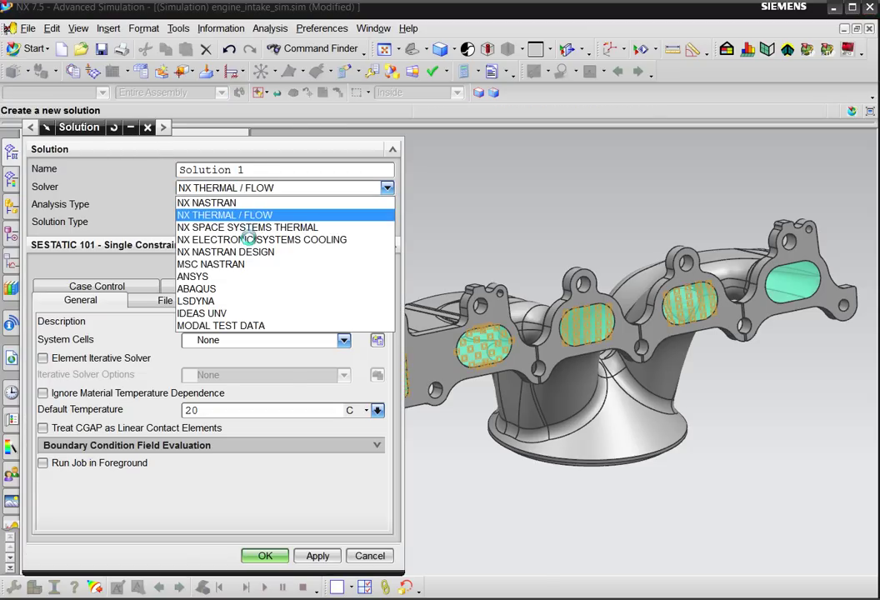
click(365, 207)
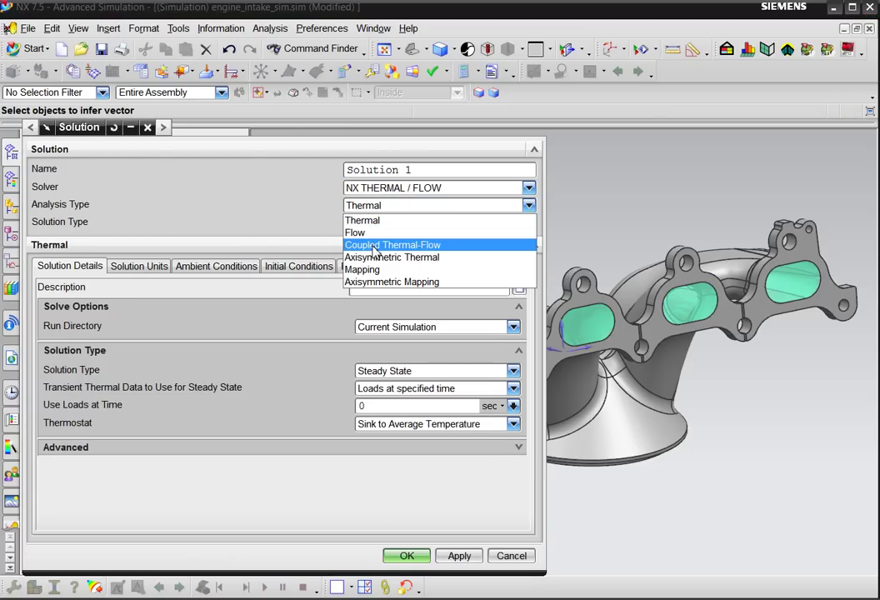
click(374, 247)
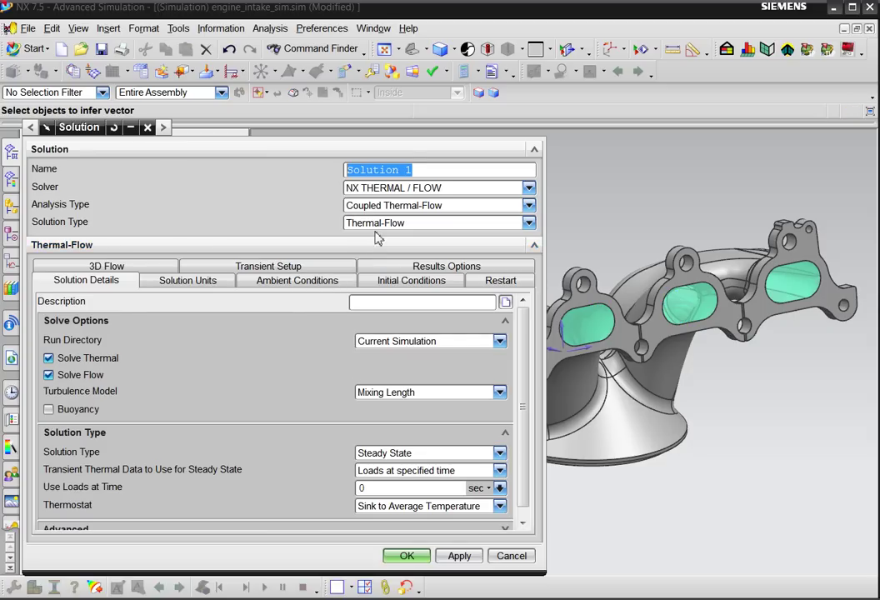
click(374, 224)
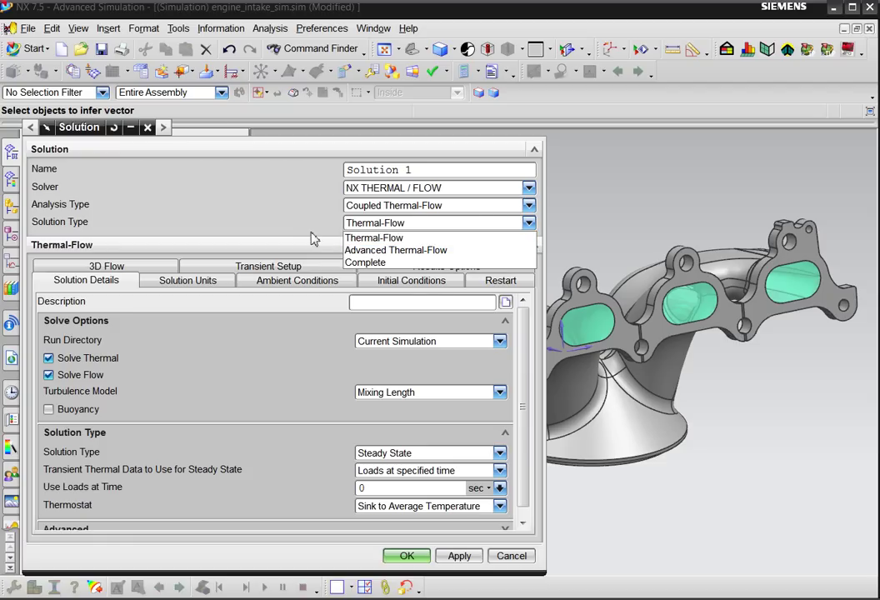
click(285, 216)
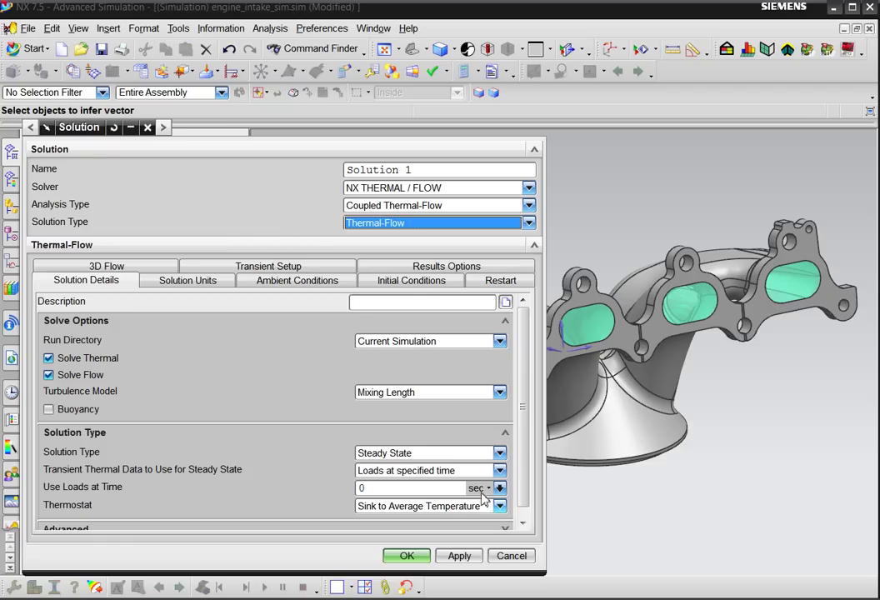
click(511, 556)
click(75, 345)
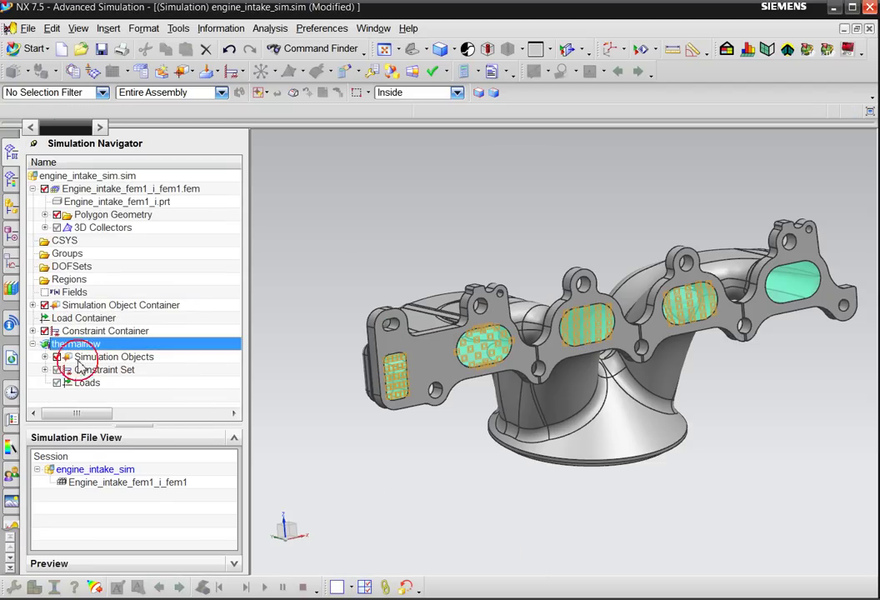
right_click(84, 345)
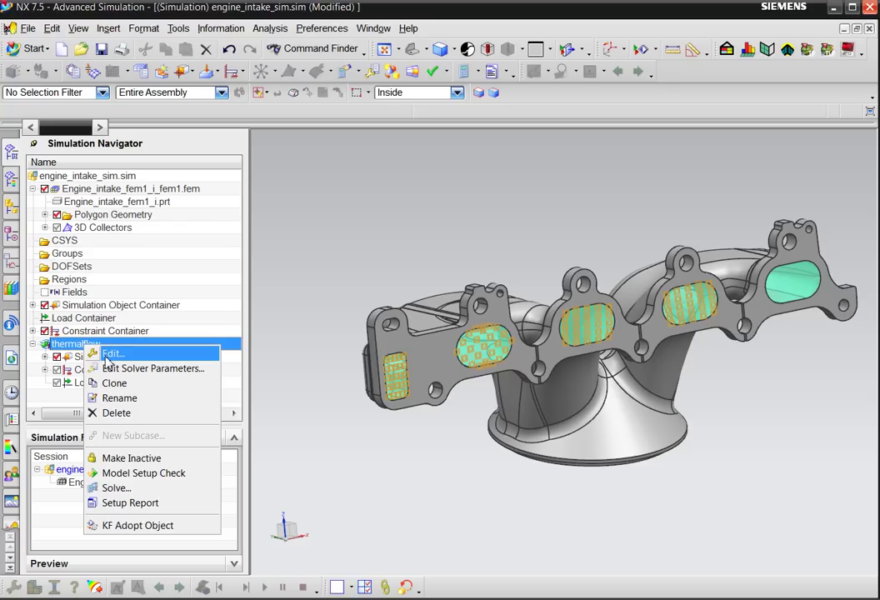
click(107, 358)
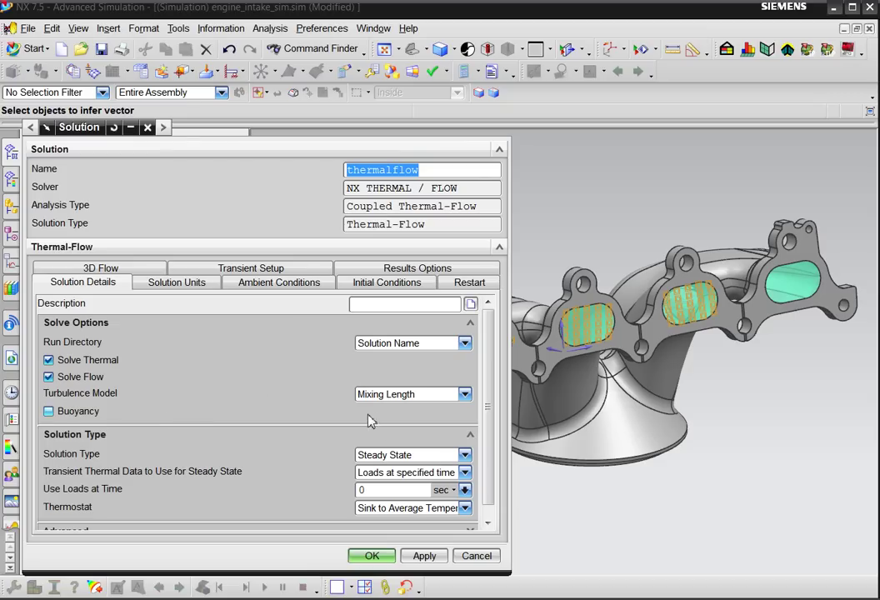
click(406, 459)
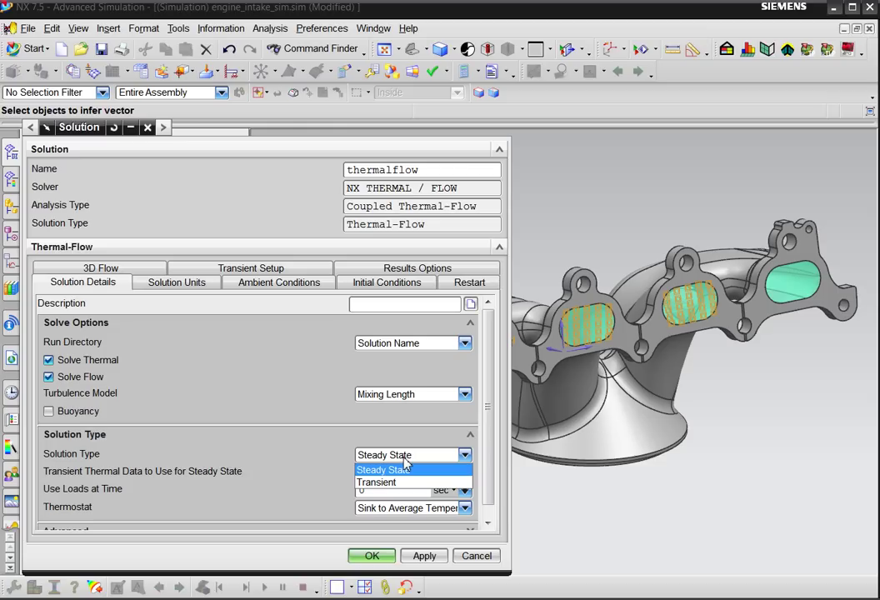
click(404, 463)
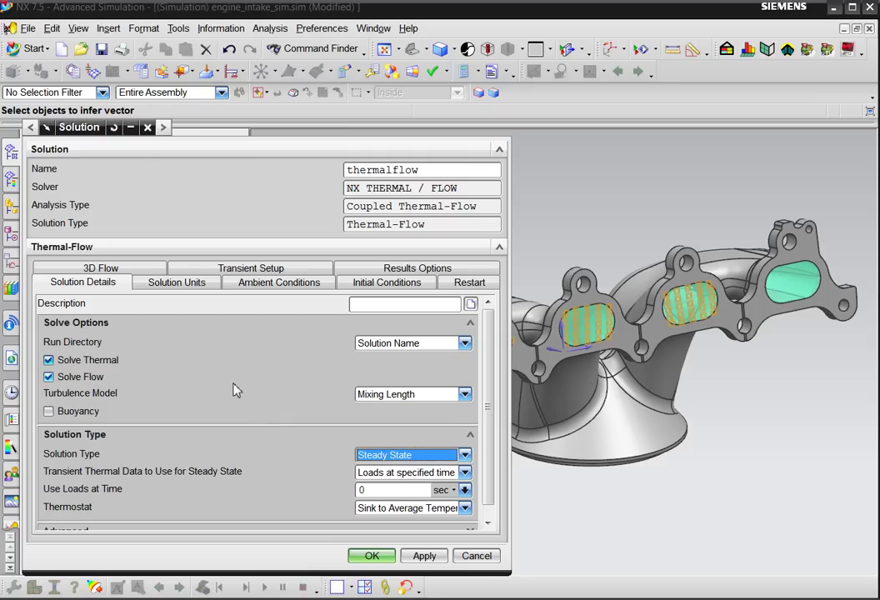
click(484, 555)
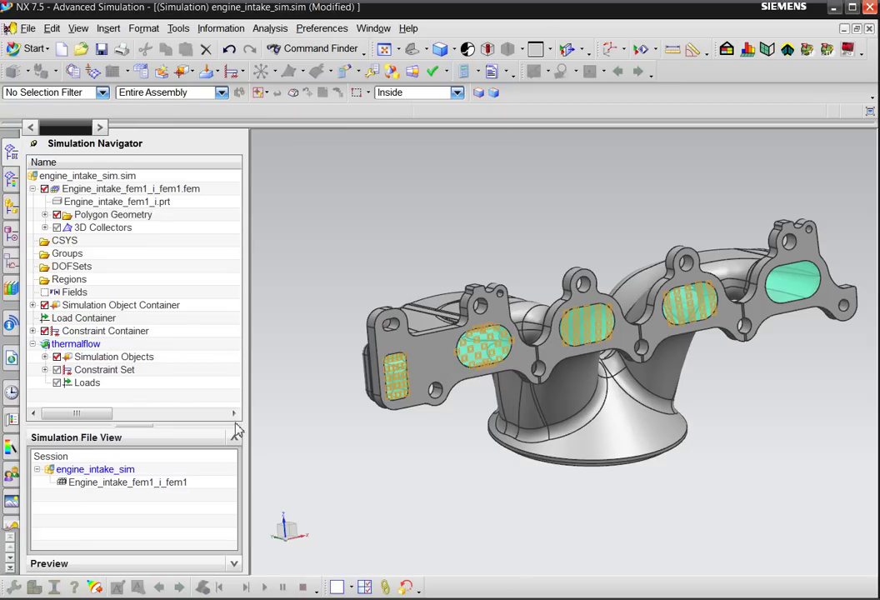
Step: Delete Convection to Environment(1) from the thermalflow Constraint Set
click(45, 370)
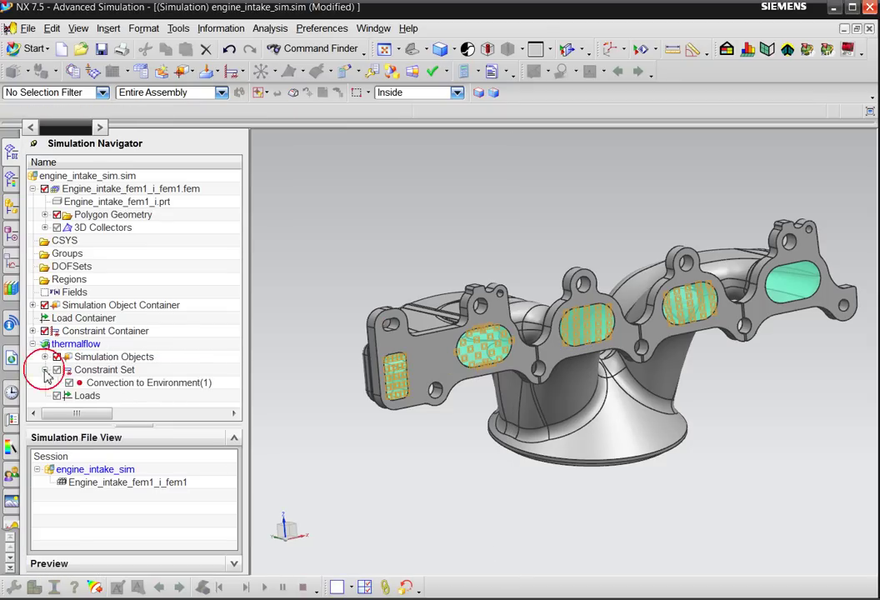
click(131, 385)
middle_drag(269, 386, 342, 414)
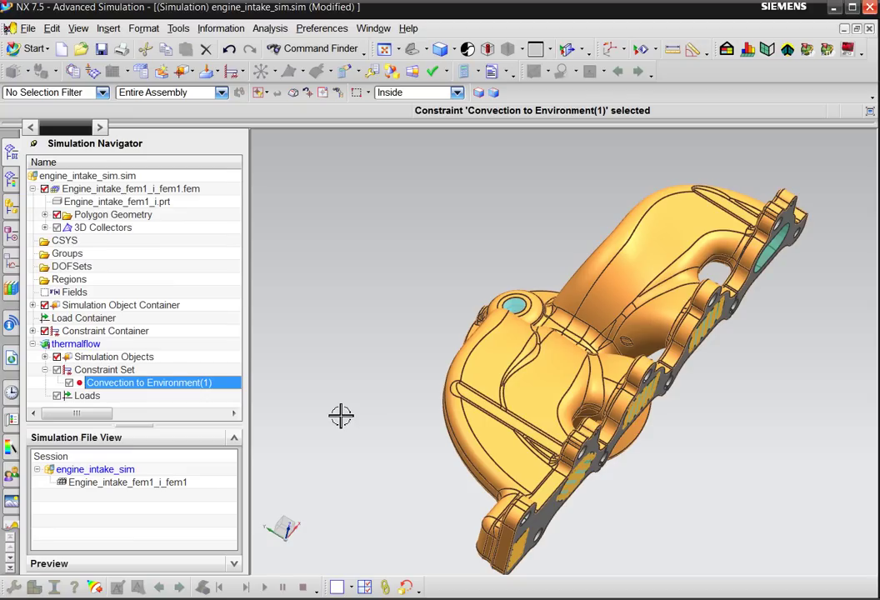
key(Delete)
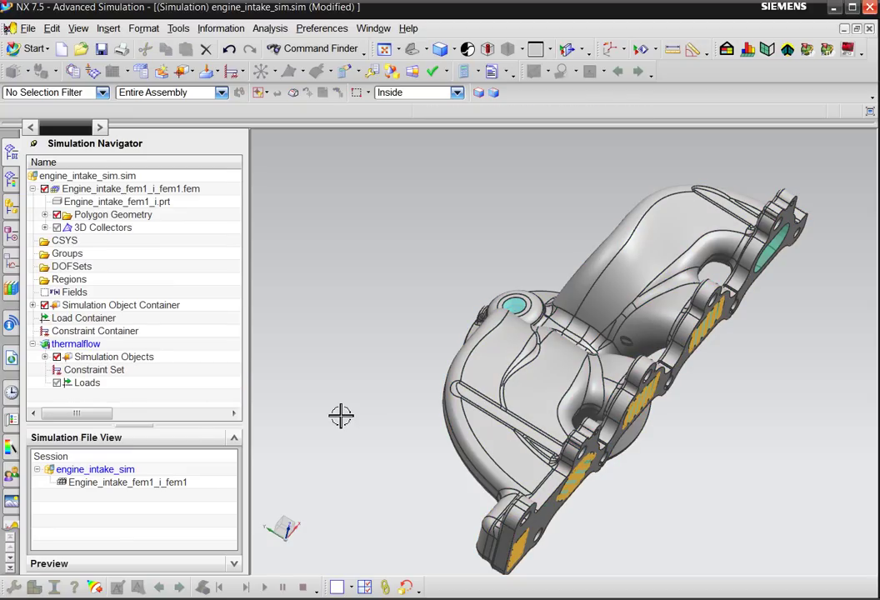
Step: Start a Convection to Environment constraint on the manifold's tangent outer faces
click(239, 73)
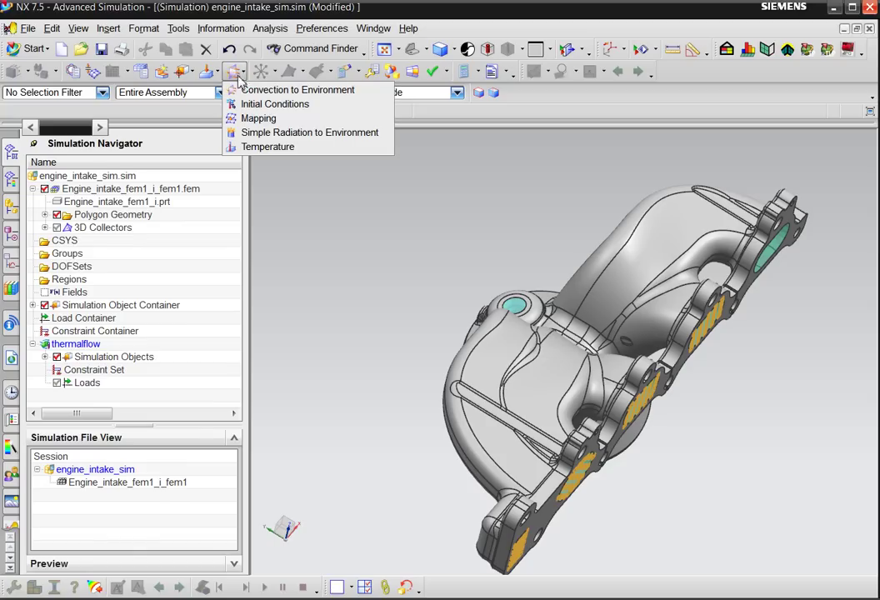
click(284, 90)
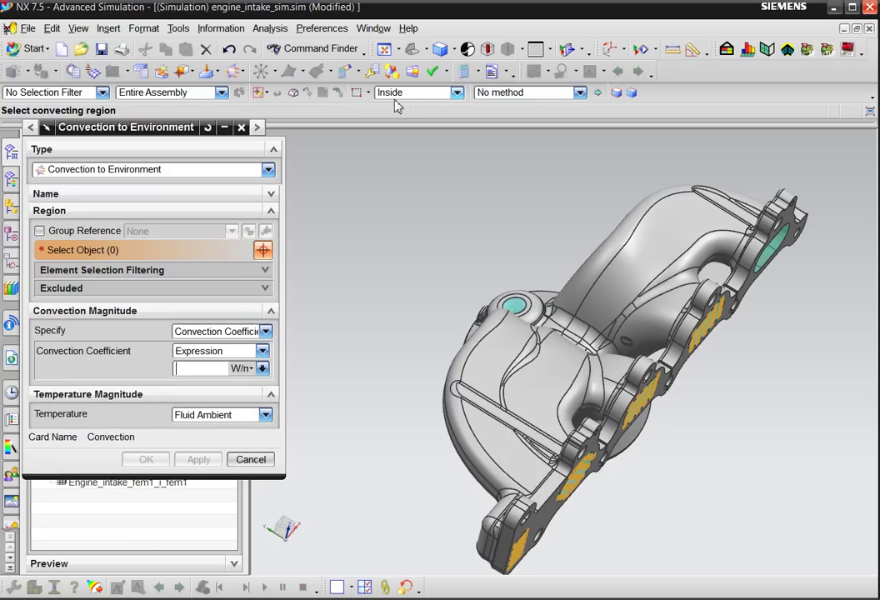
click(498, 97)
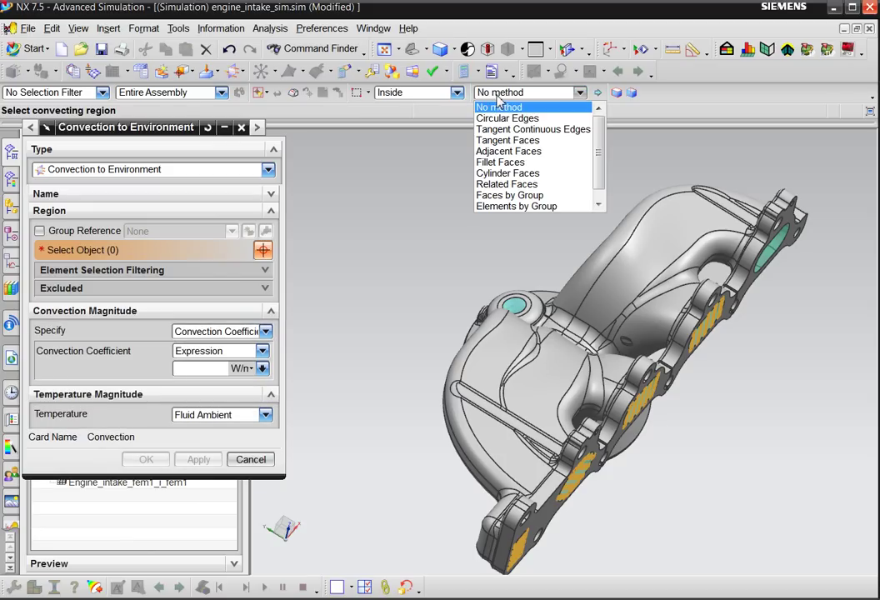
click(520, 143)
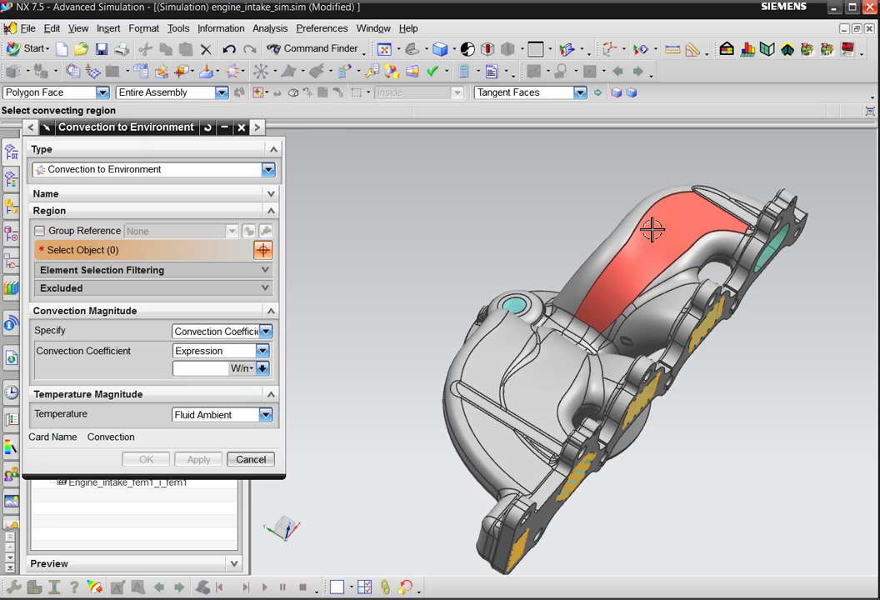
click(477, 307)
middle_drag(473, 305, 401, 318)
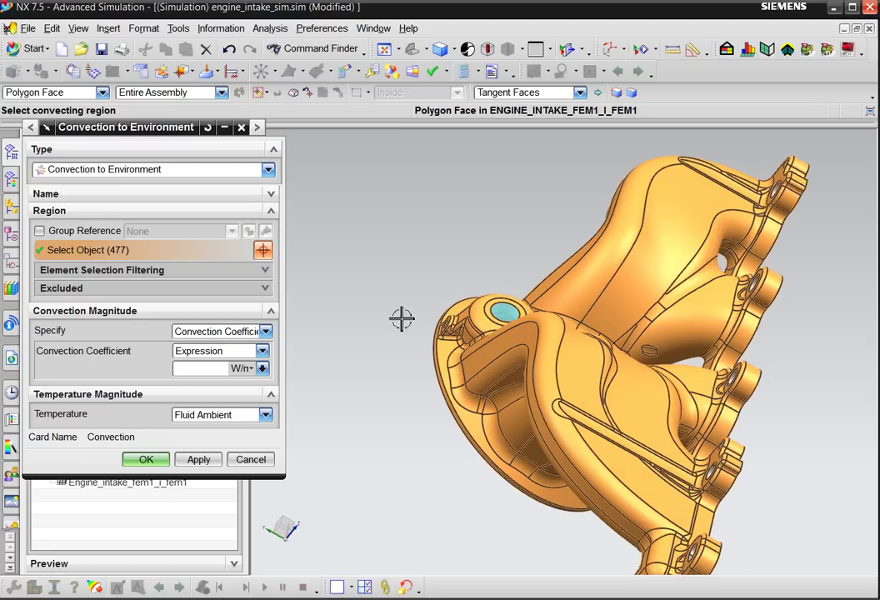
Step: Set the convection coefficient to 55 W/m^2-C with a specified 10 C ambient, and create it
click(261, 368)
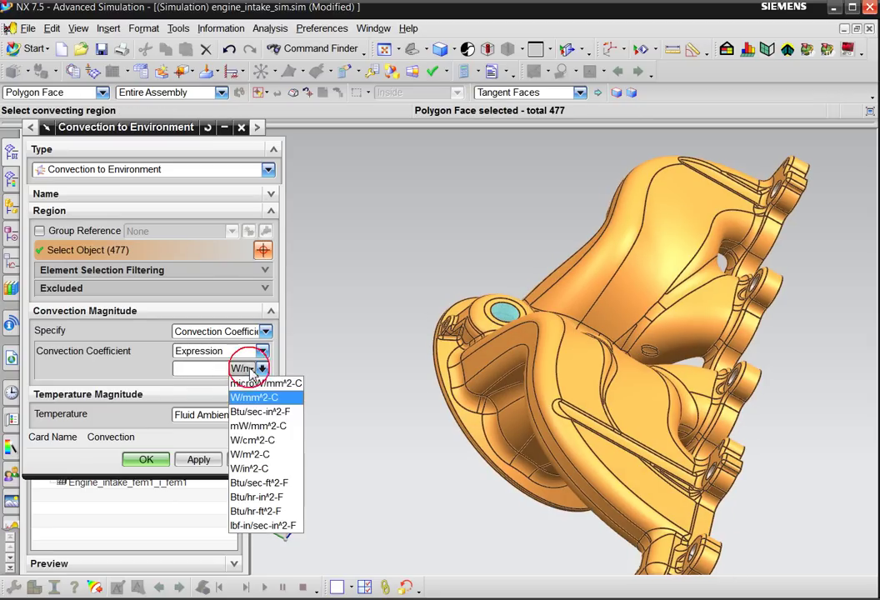
click(257, 457)
click(203, 371)
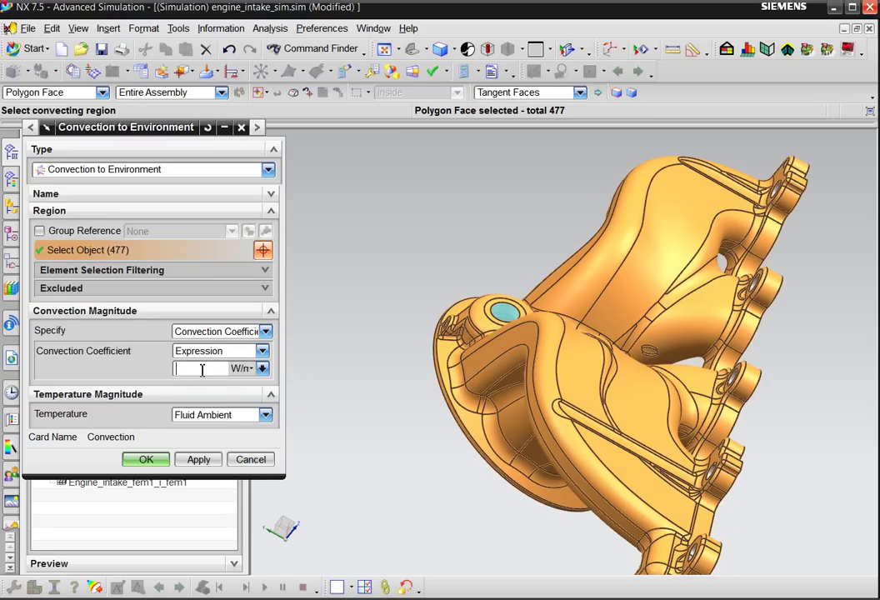
text(55)
click(223, 421)
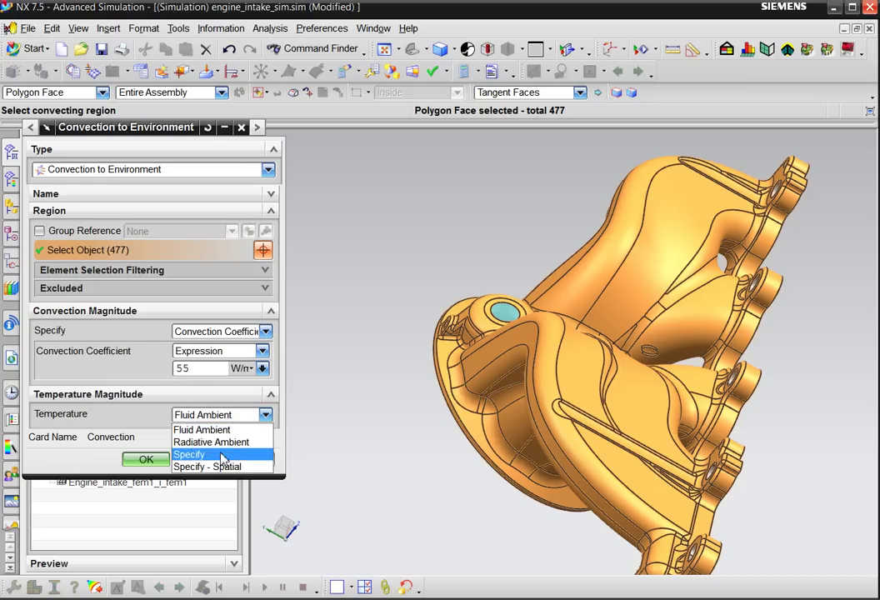
click(223, 455)
click(213, 452)
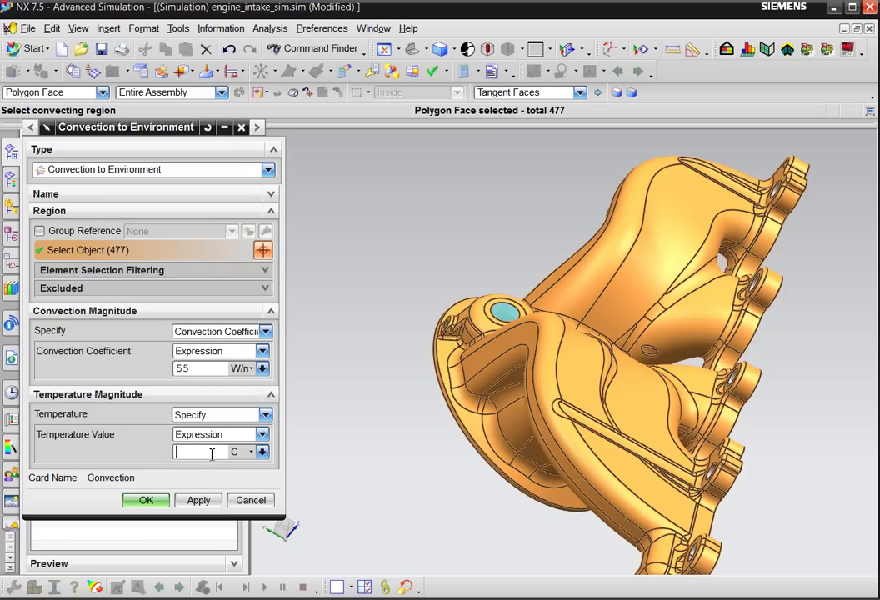
text(10)
click(141, 500)
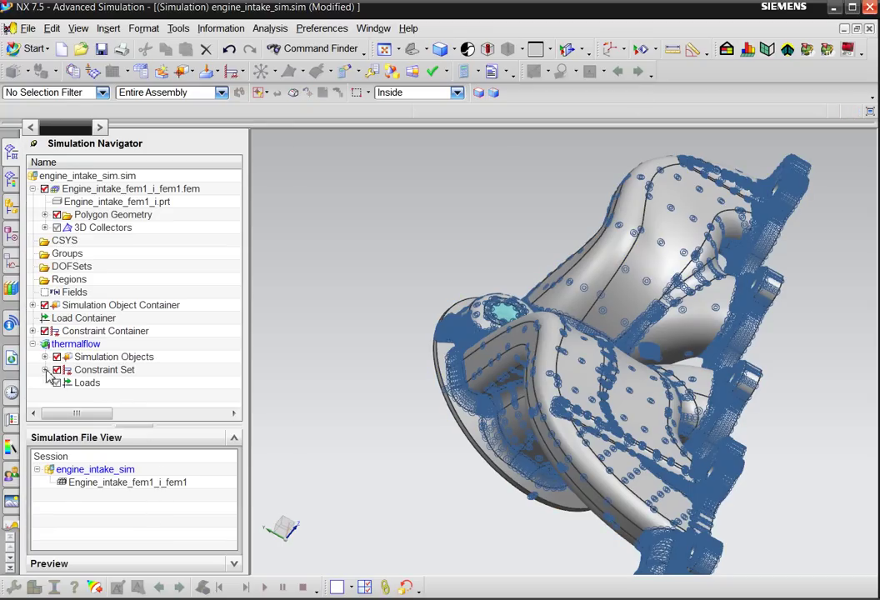
Step: Check the new convection constraint, expand Simulation Objects to reveal flowface and exit1–exit4, and select flowface
click(46, 370)
click(72, 386)
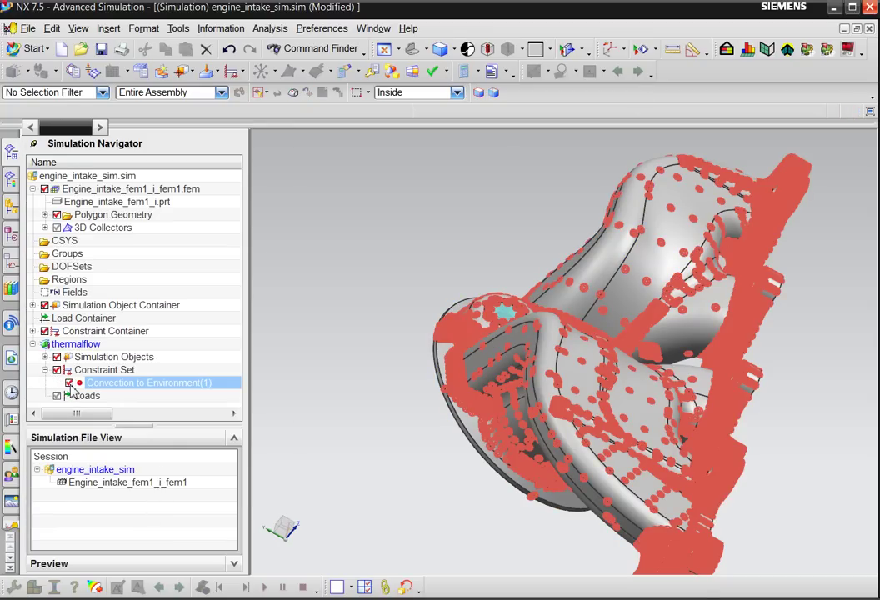
key(Escape)
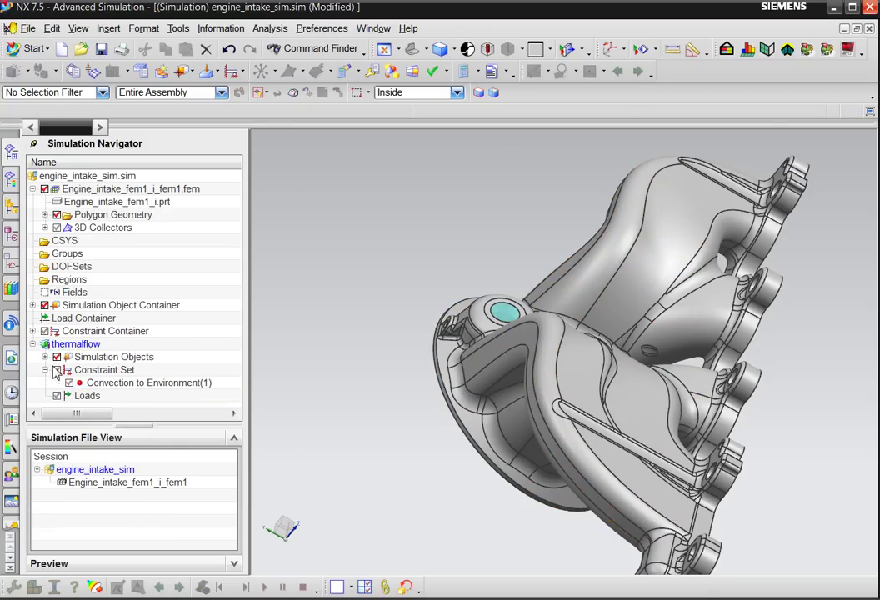
click(45, 356)
scroll(83, 295, down, 1)
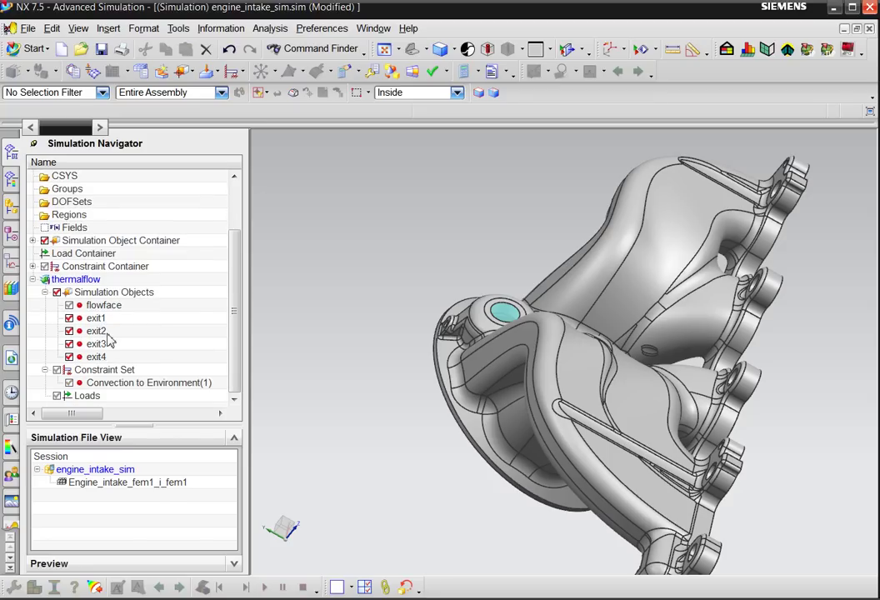
click(108, 306)
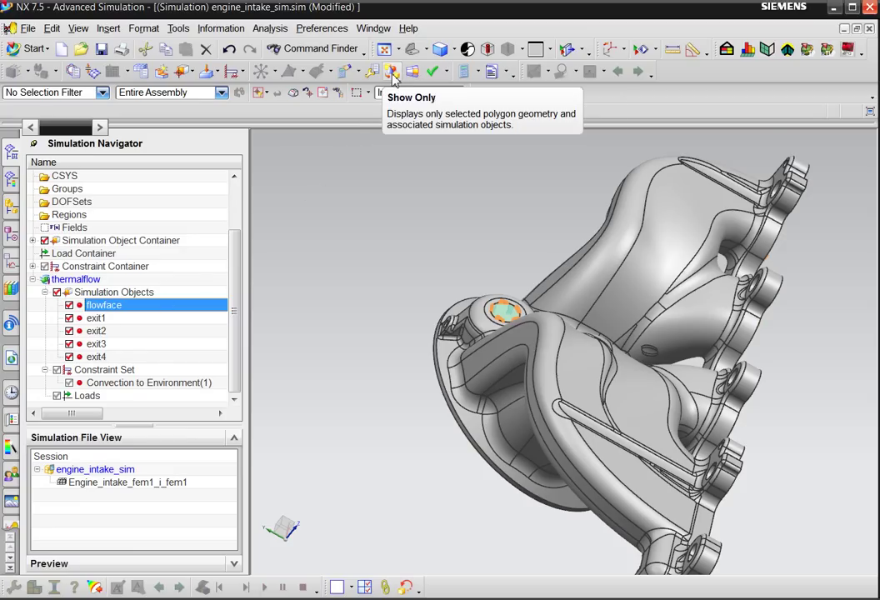
Step: Show only the flowface geometry and orbit to inspect it
click(391, 72)
click(111, 181)
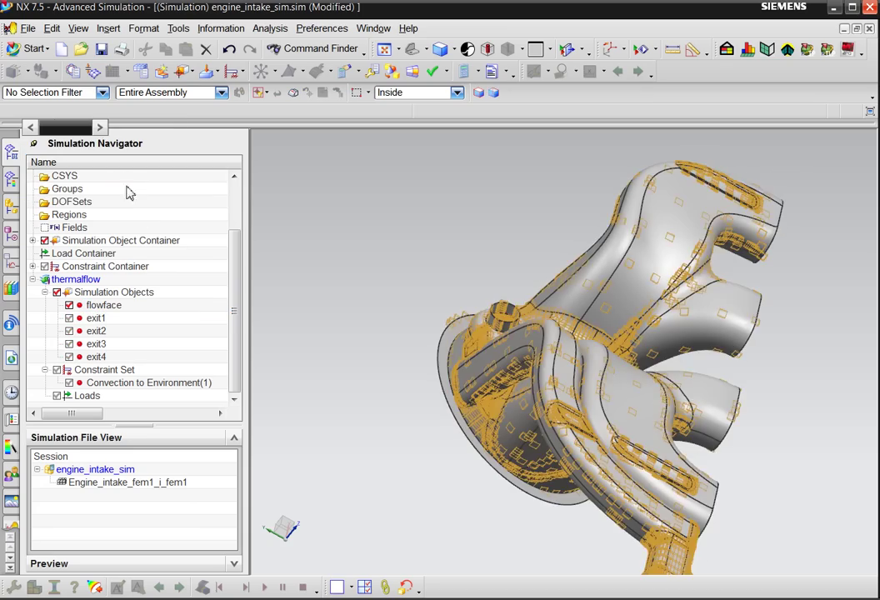
middle_drag(393, 267, 440, 281)
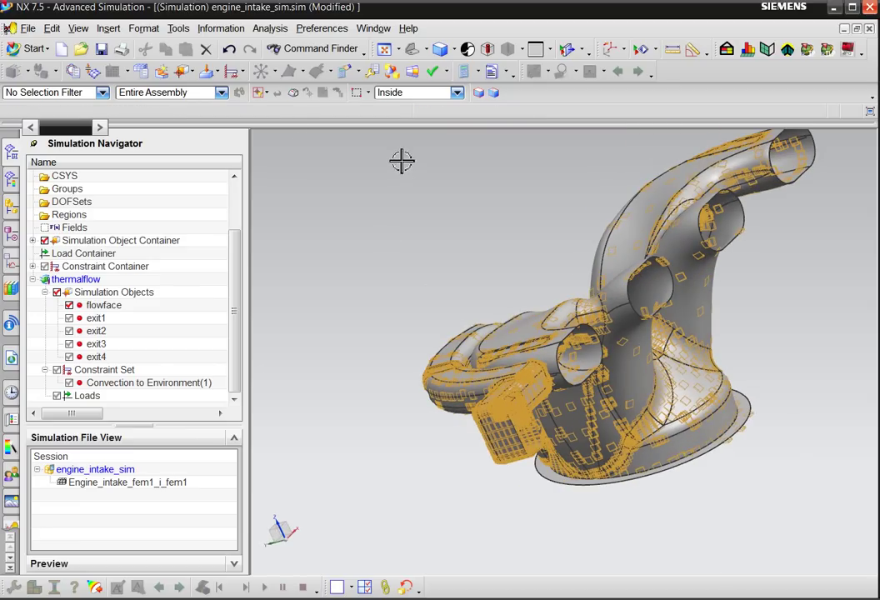
middle_drag(463, 204, 424, 260)
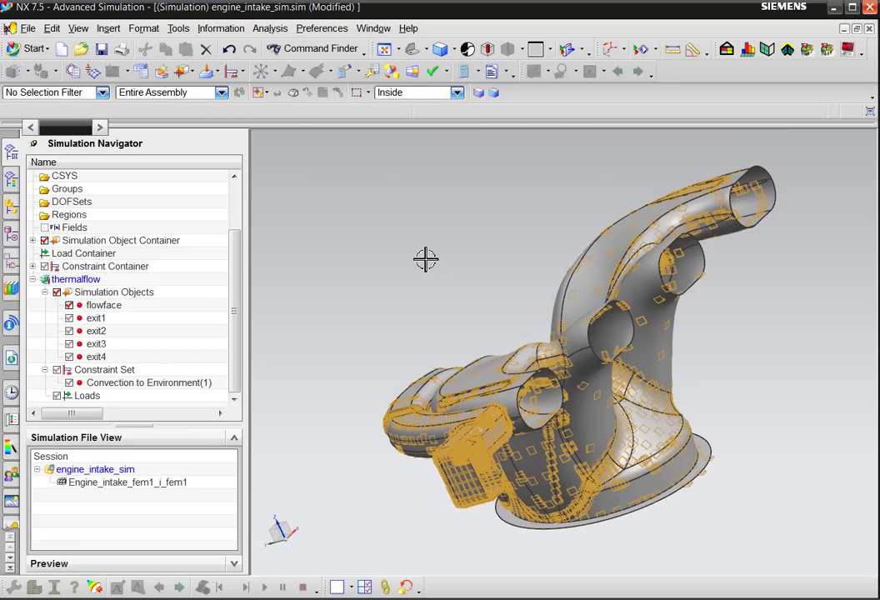
Step: Show elements adjacent to a box selection of the whole model, then reselect flowface
click(414, 72)
scroll(453, 270, down, 2)
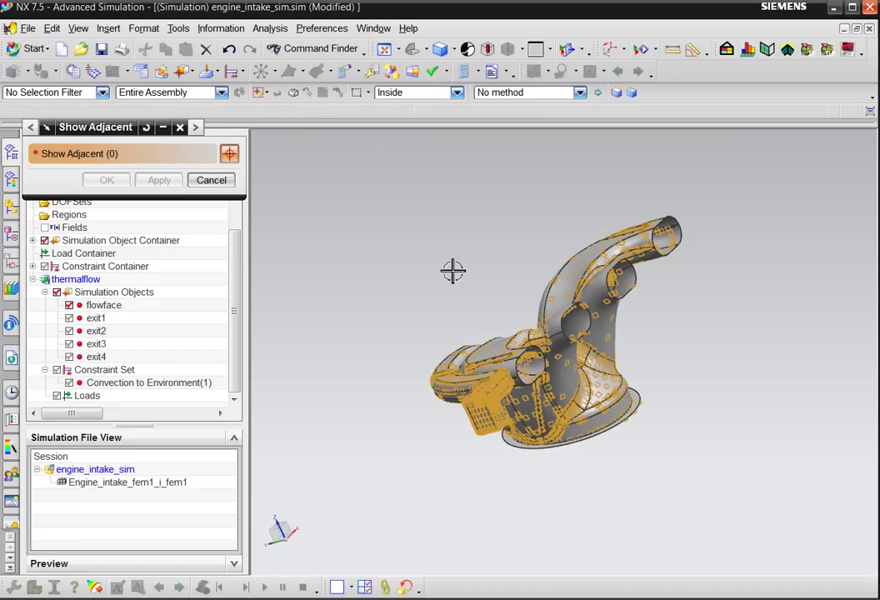
drag(365, 158, 740, 482)
middle_drag(723, 485, 674, 484)
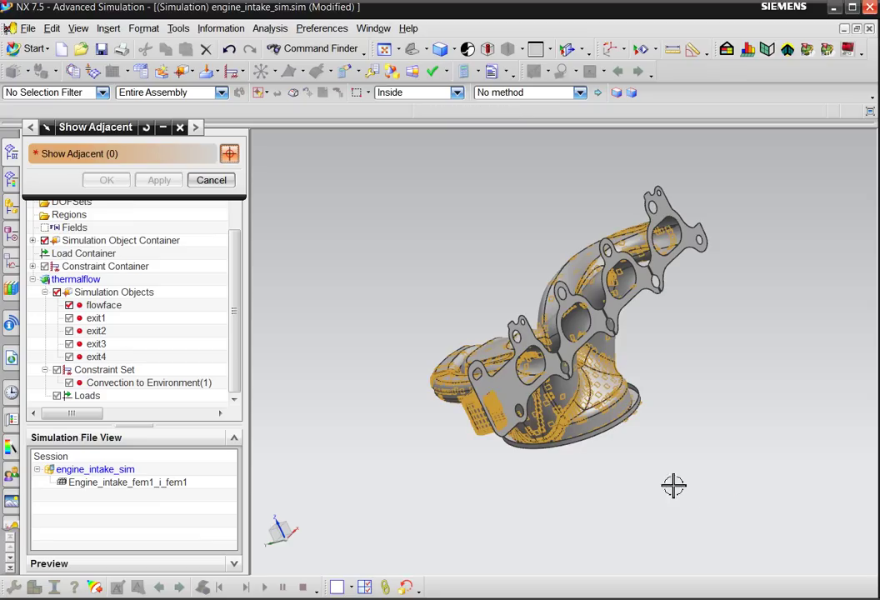
mouse_move(451, 347)
middle_down()
mouse_move(545, 400)
mouse_move(500, 316)
middle_up()
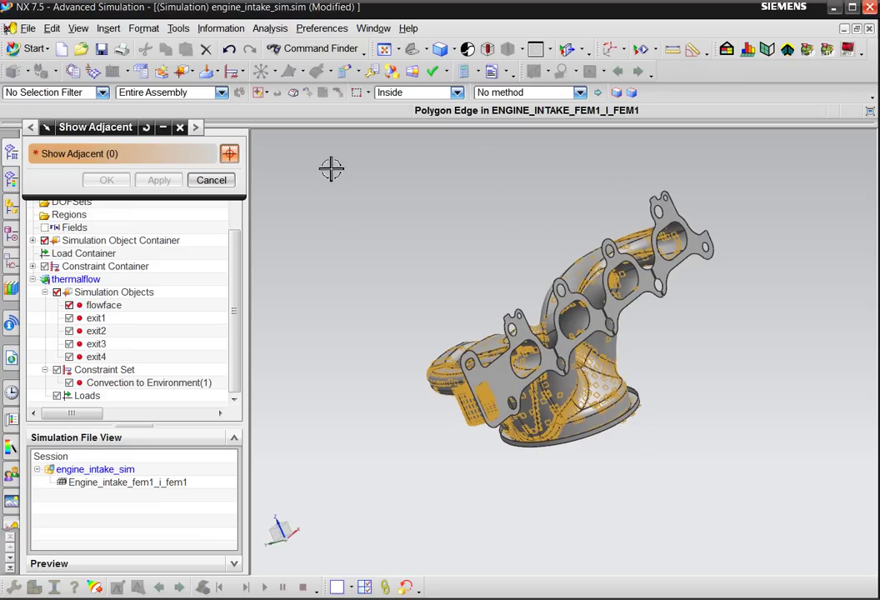
mouse_move(330, 167)
mouse_down()
mouse_move(802, 475)
mouse_move(759, 495)
mouse_up()
middle_drag(682, 497, 586, 452)
drag(352, 181, 782, 488)
middle_click(680, 516)
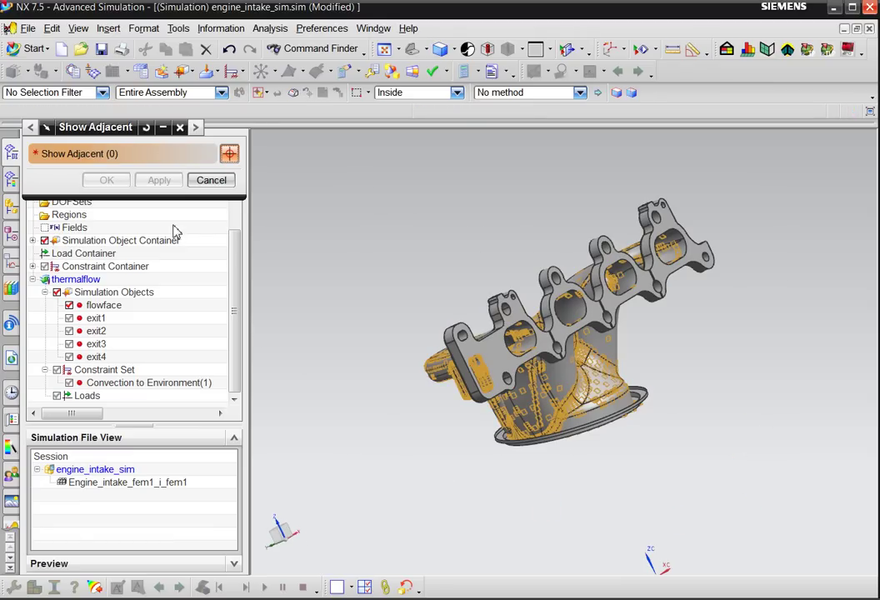
click(212, 180)
middle_drag(403, 366, 400, 341)
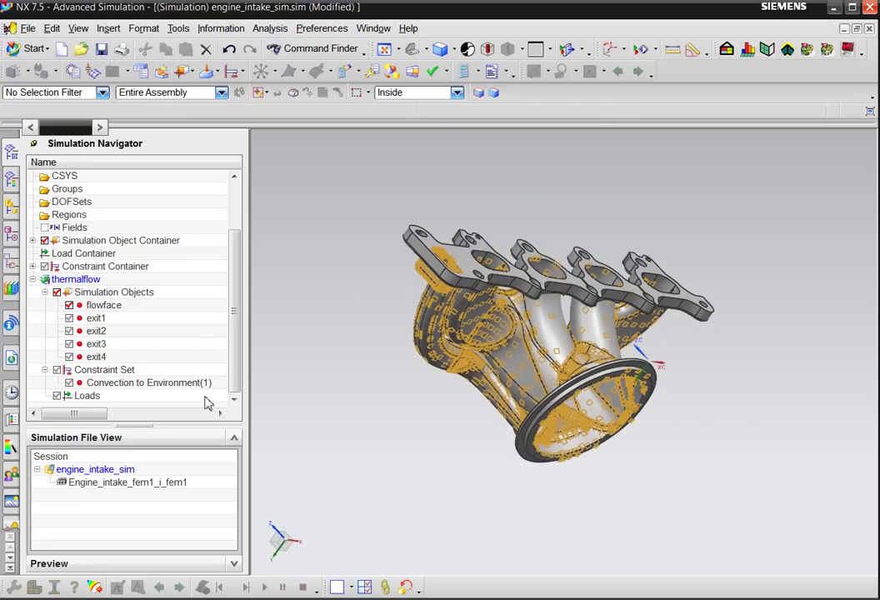
click(106, 305)
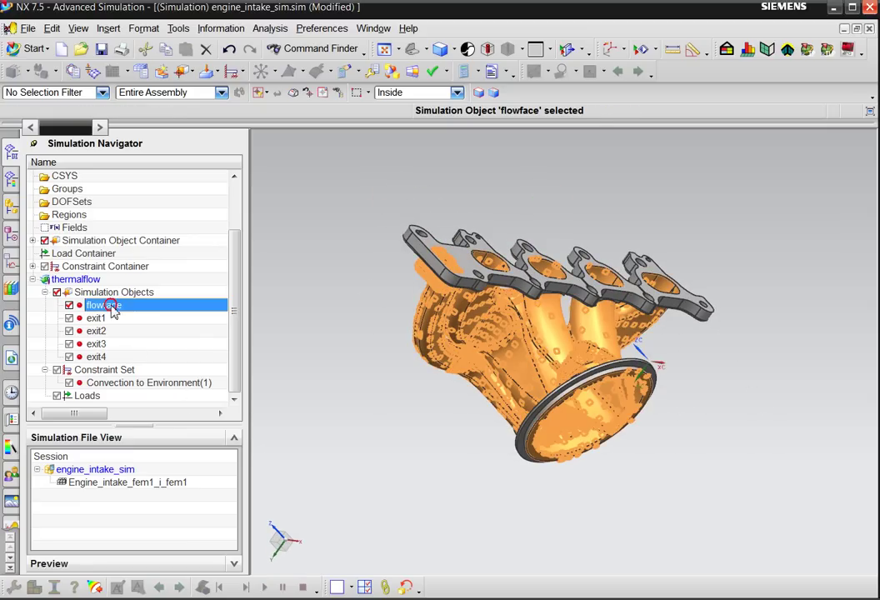
click(183, 73)
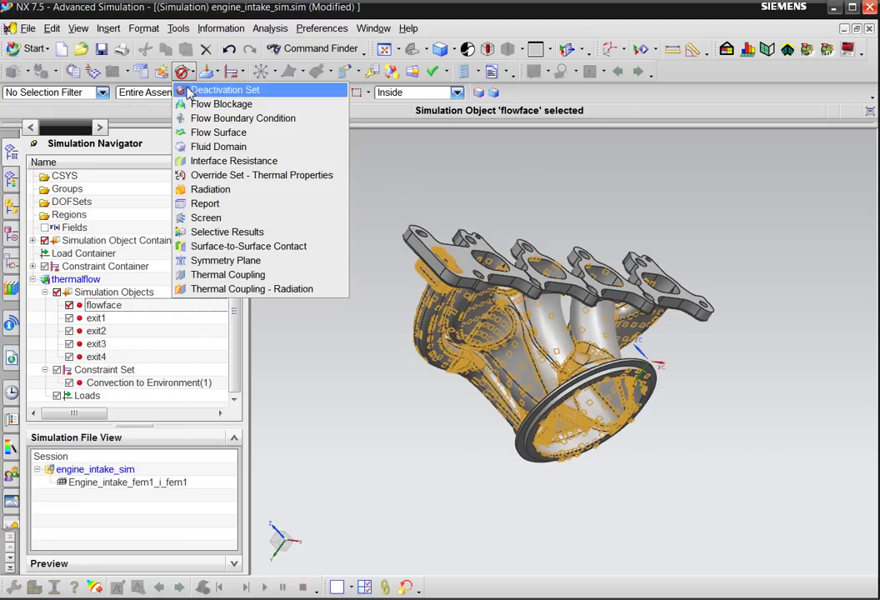
click(237, 138)
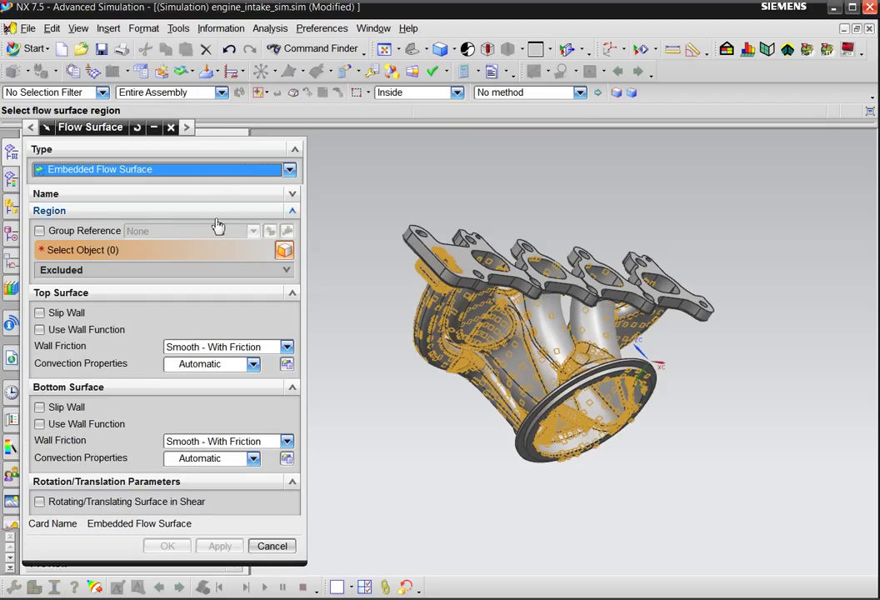
click(138, 173)
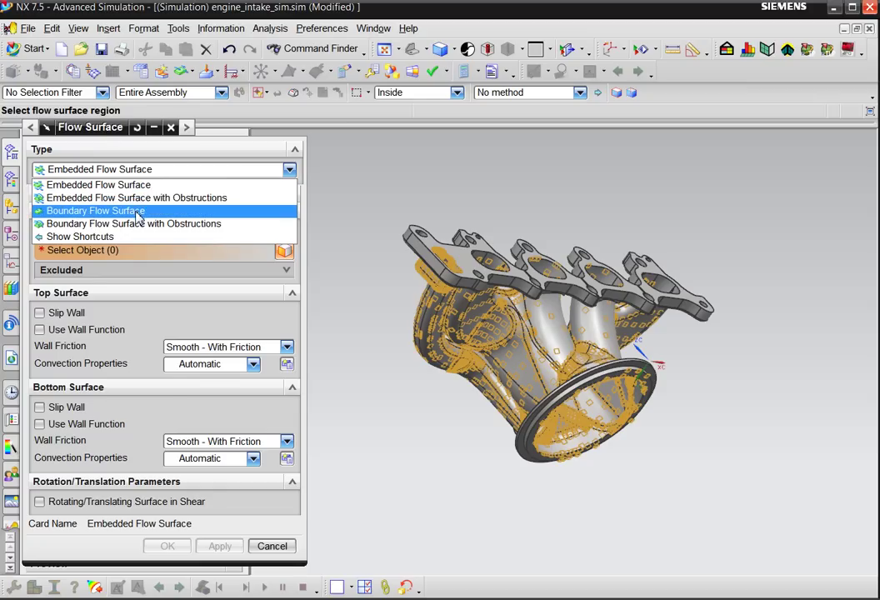
click(139, 215)
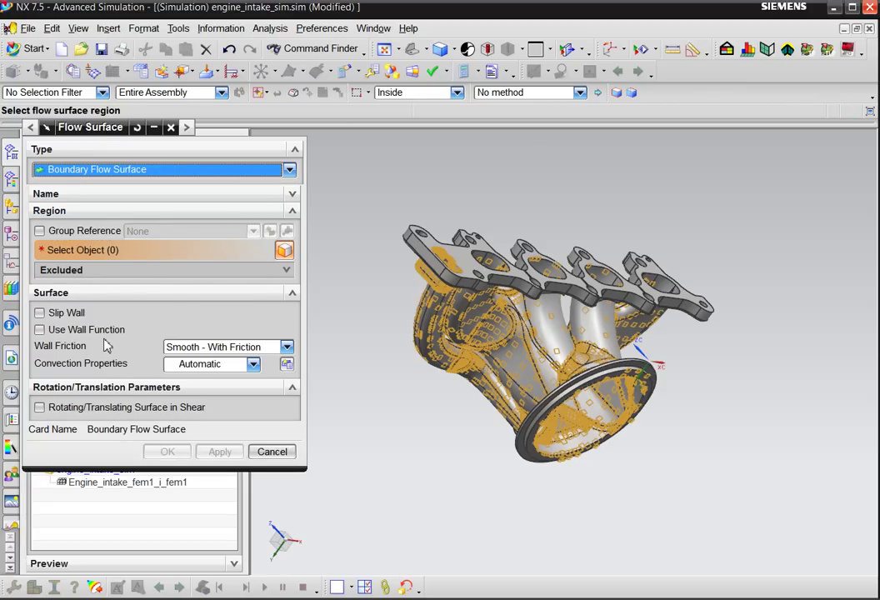
click(196, 348)
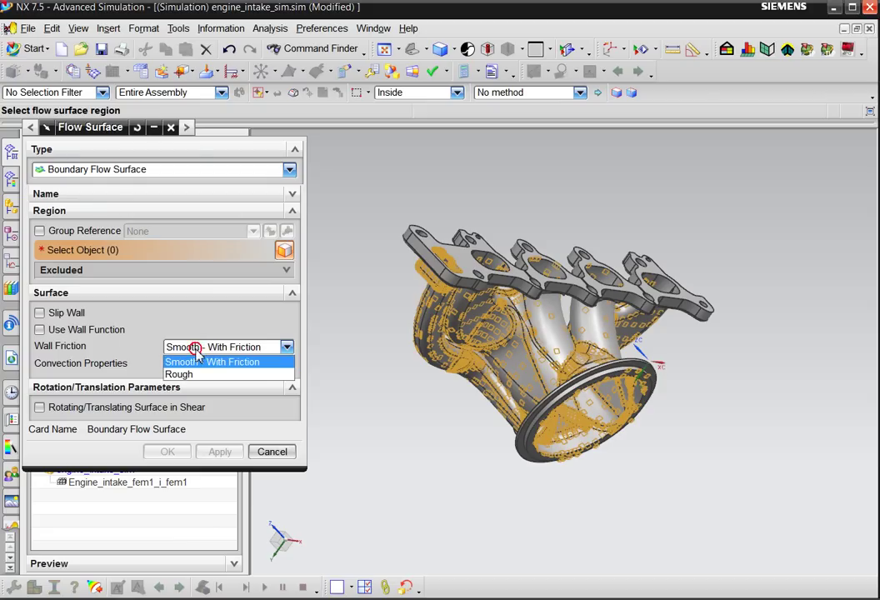
click(191, 350)
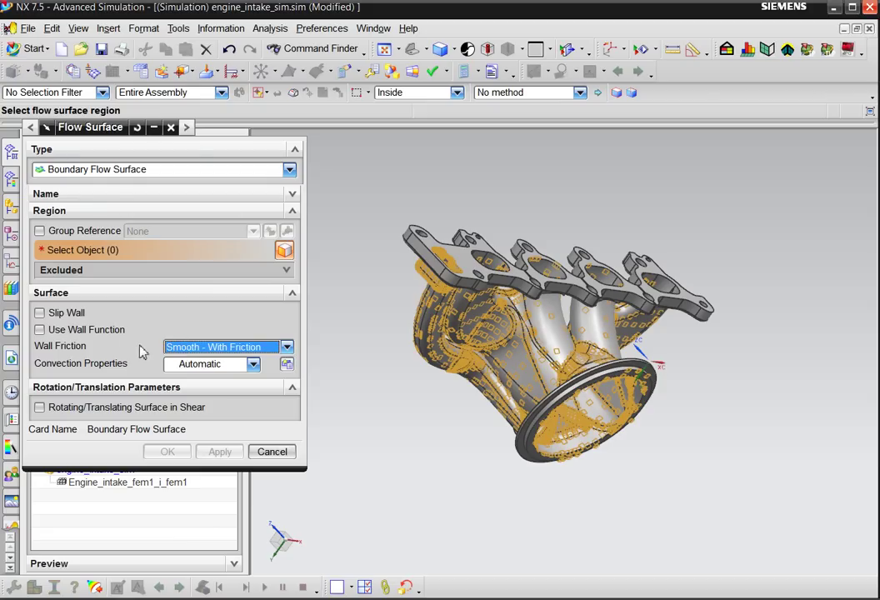
click(189, 349)
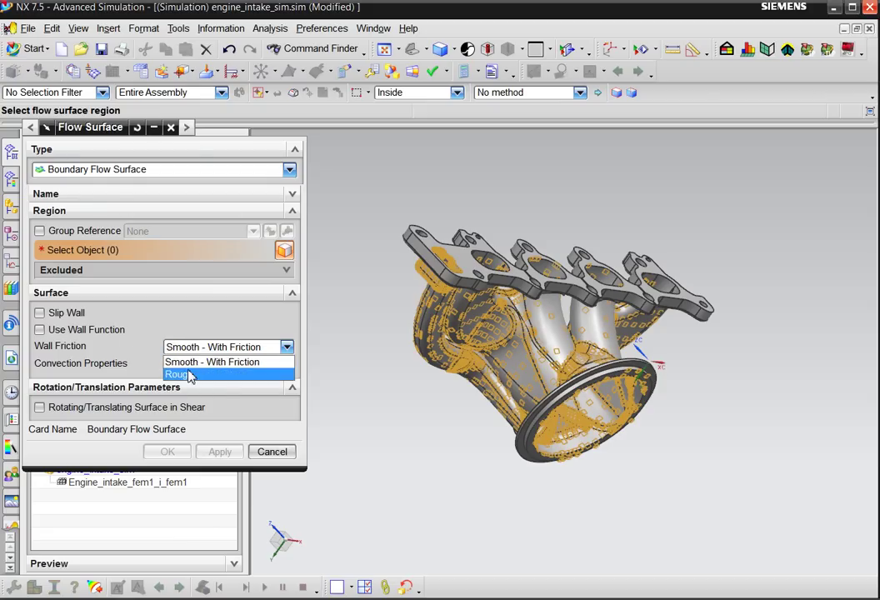
click(171, 374)
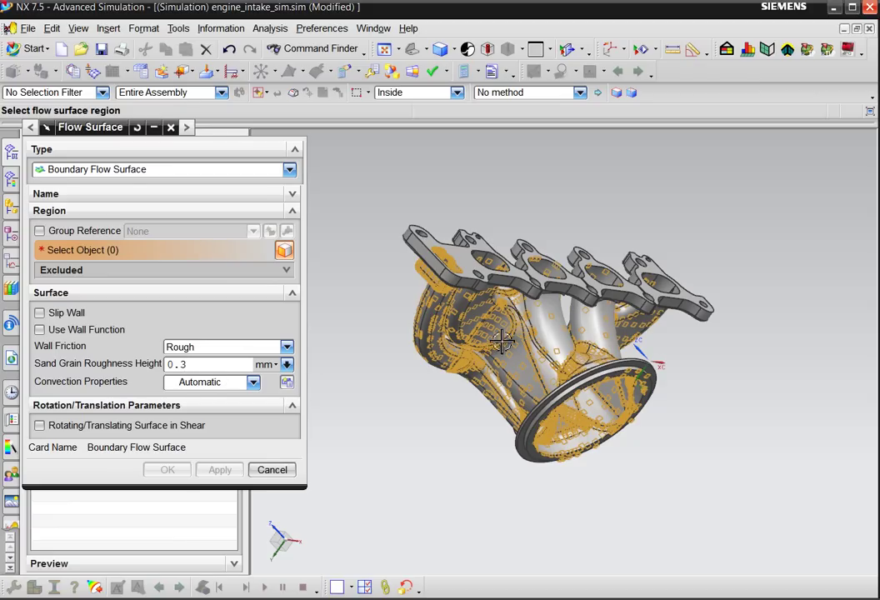
click(282, 471)
scroll(191, 373, down, 1)
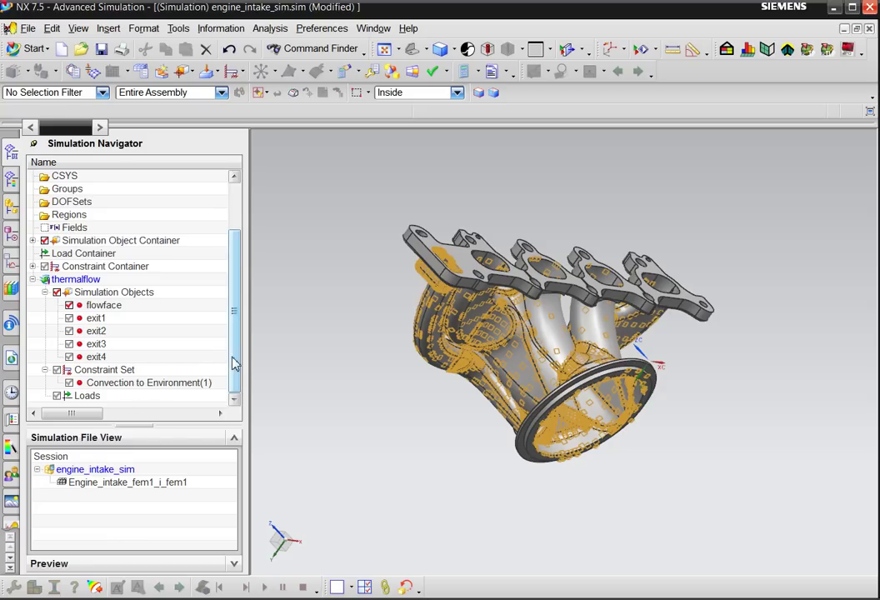
Step: Select flowface and toggle Polygon Geometry off and on to restore the full manifold
click(90, 306)
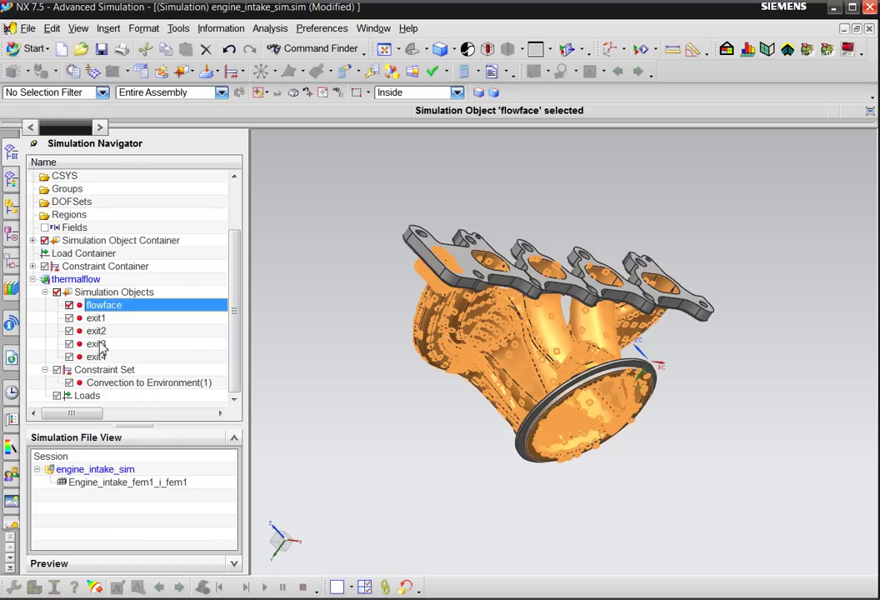
scroll(58, 267, up, 2)
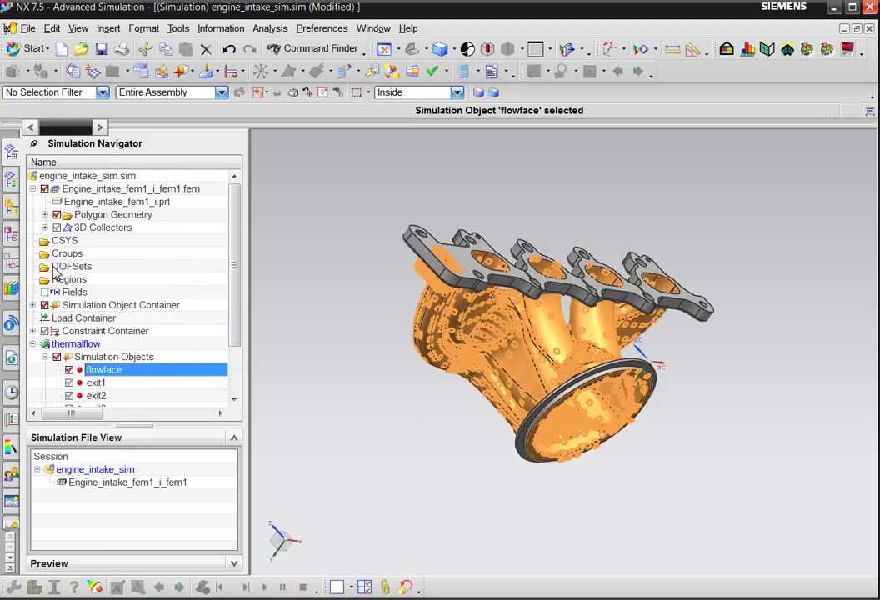
click(56, 215)
click(55, 215)
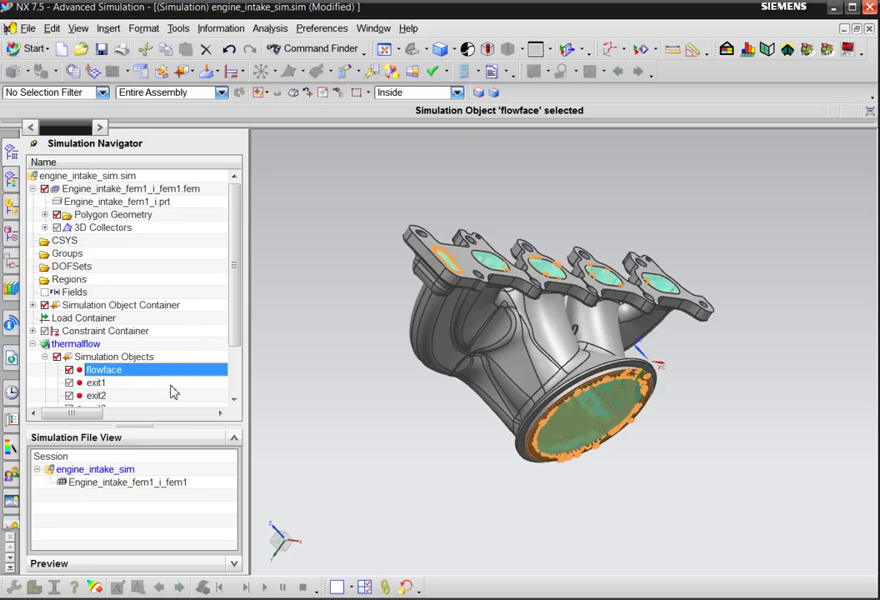
scroll(125, 392, down, 2)
Step: Highlight the exit1 through exit4 faces on the model, then clear the selection
click(96, 320)
click(96, 331)
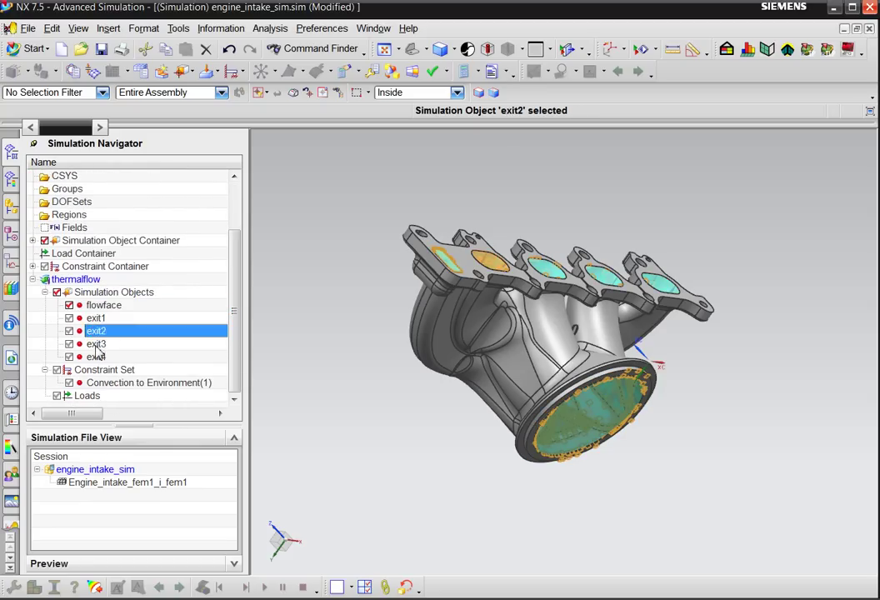
click(96, 344)
click(96, 356)
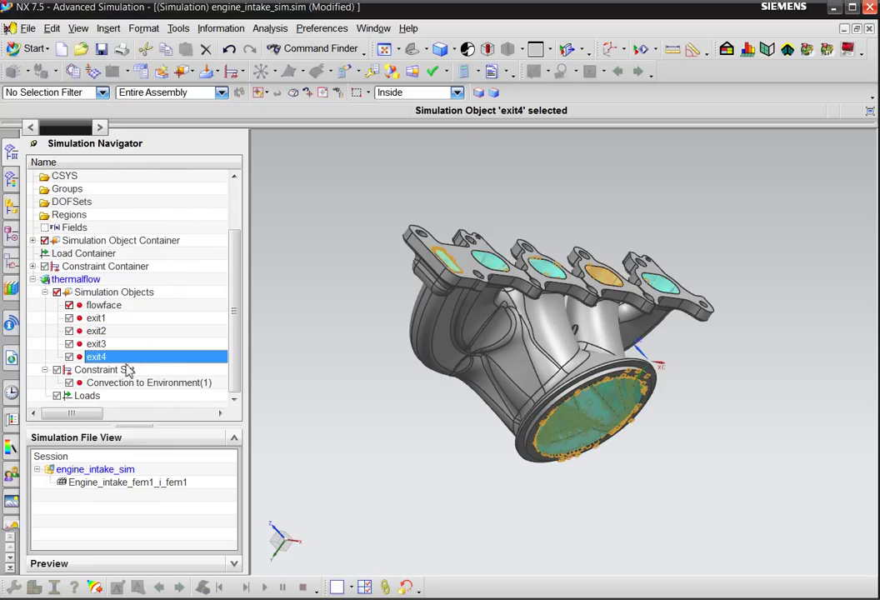
key(Escape)
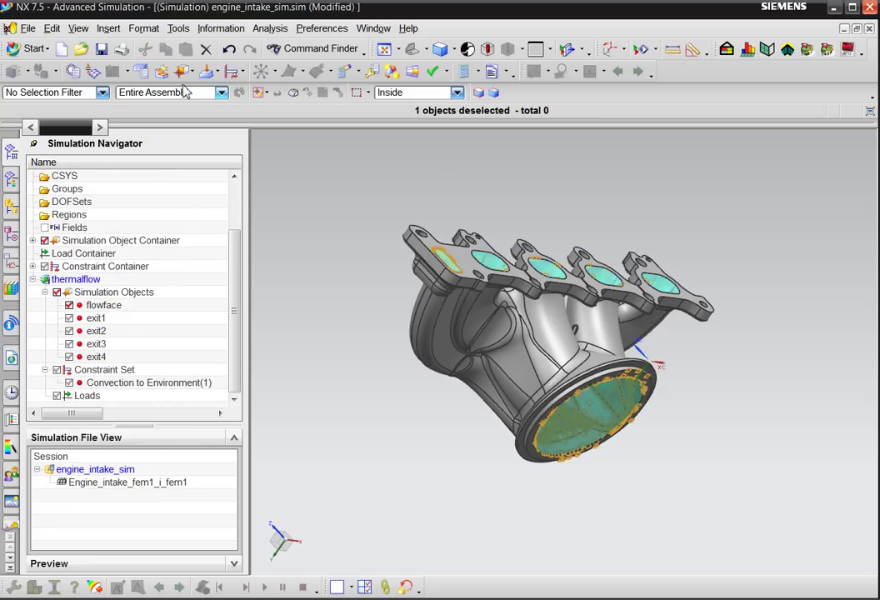
click(183, 72)
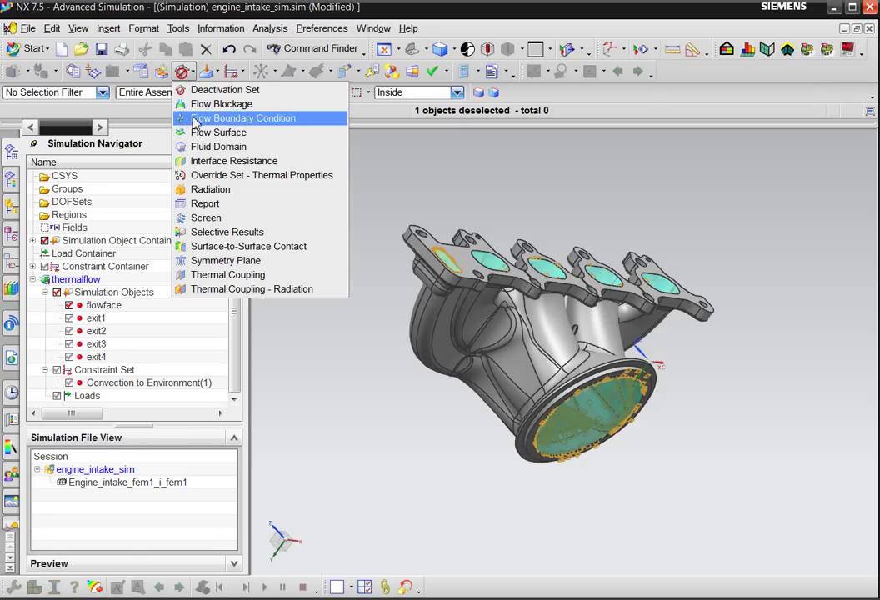
Step: Create an Opening flow boundary condition named exit5
click(307, 125)
click(154, 170)
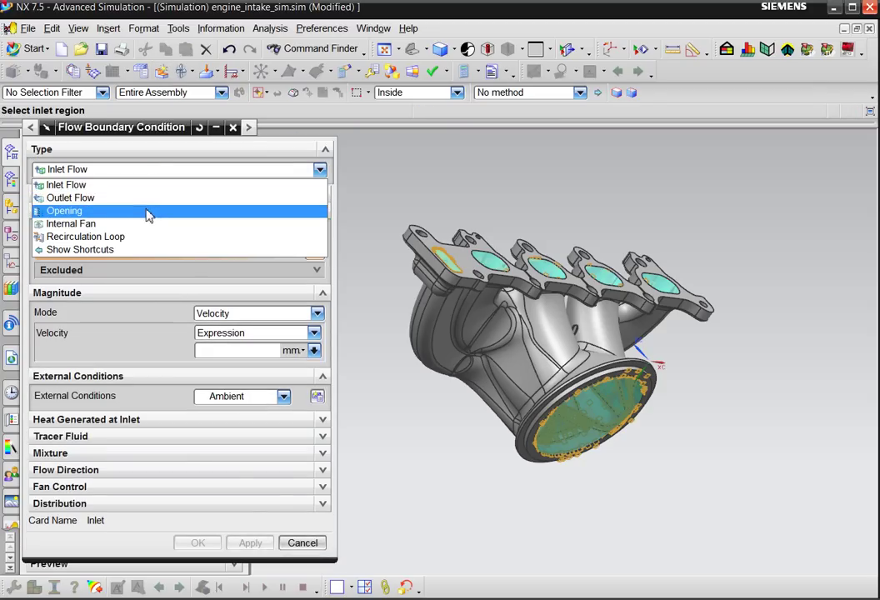
click(147, 213)
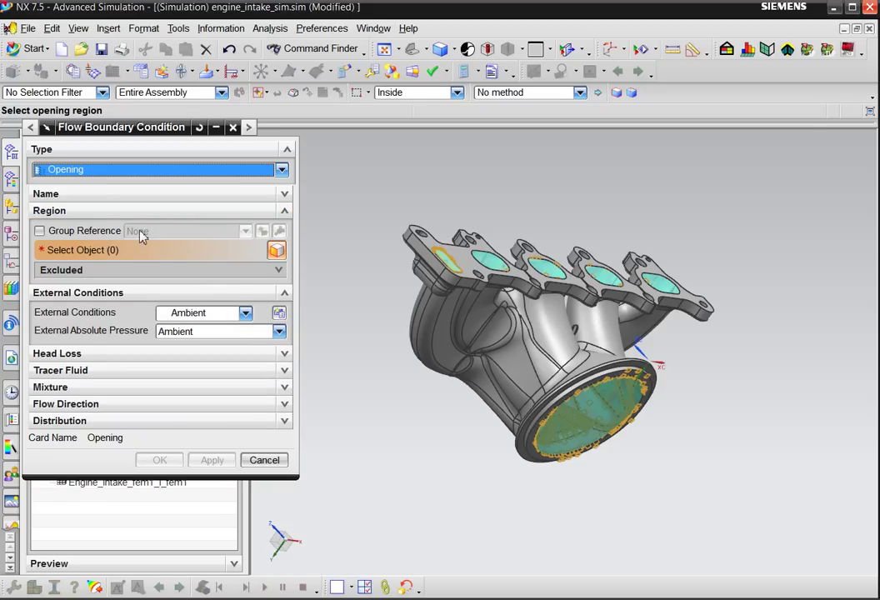
click(104, 195)
triple_click(147, 214)
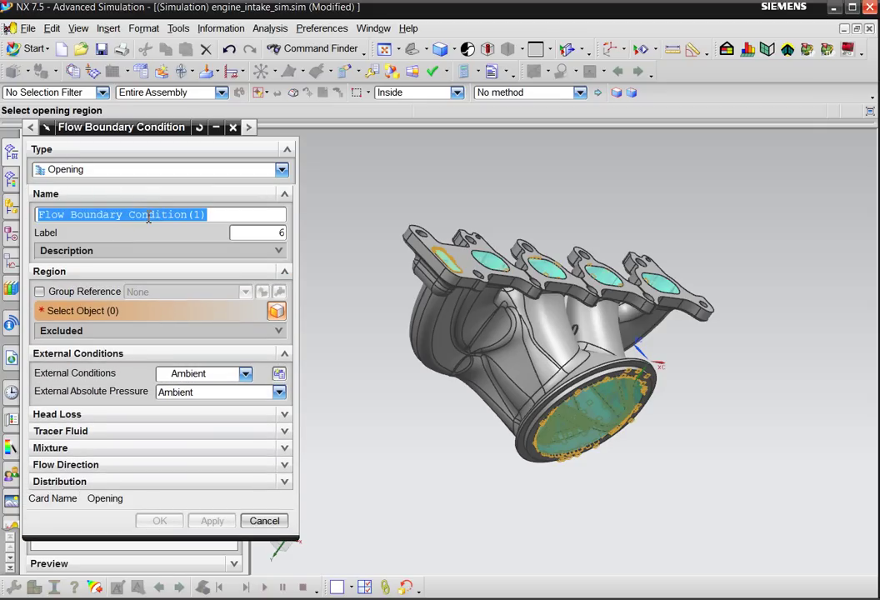
text(exit5)
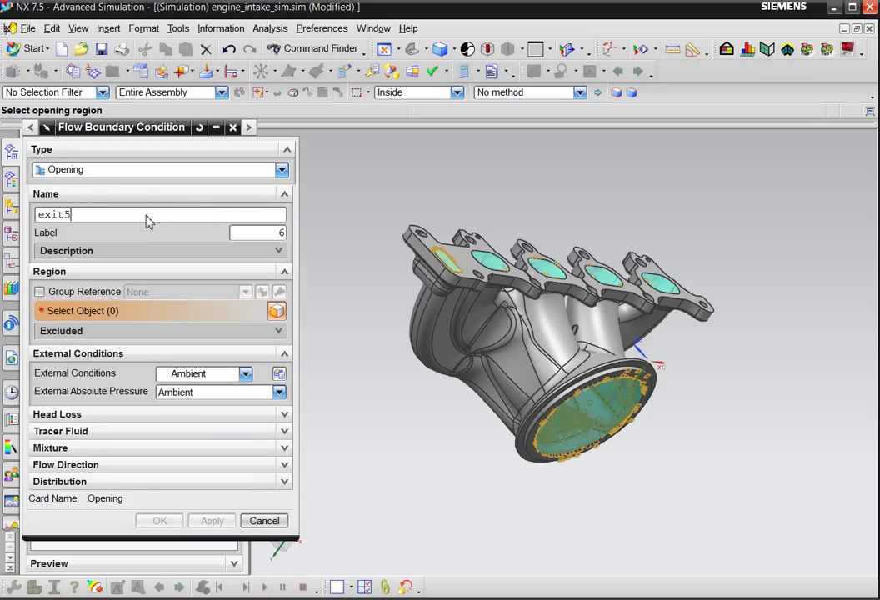
Step: Assign exit5 to the rightmost outlet port face and confirm it
middle_drag(728, 267, 717, 275)
scroll(704, 271, up, 6)
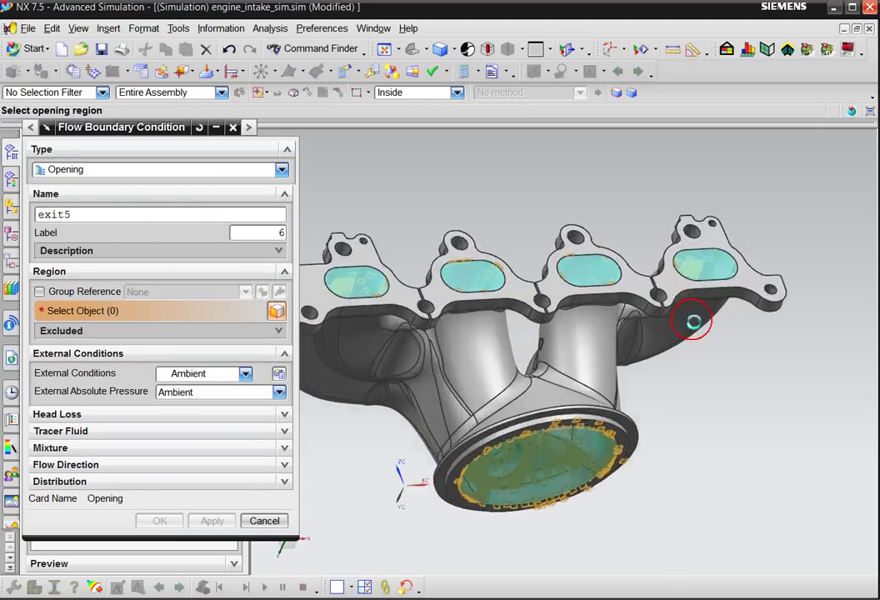
scroll(700, 266, down, 6)
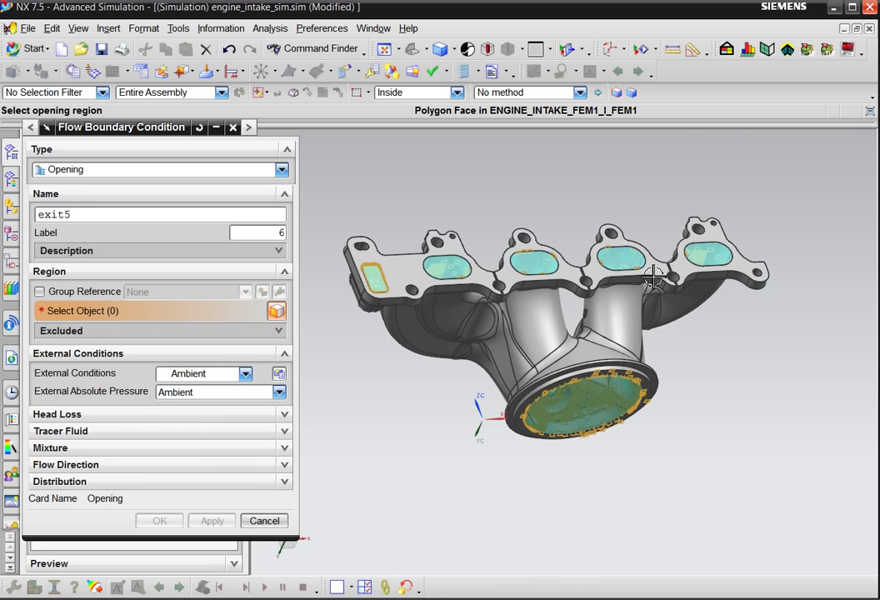
click(129, 130)
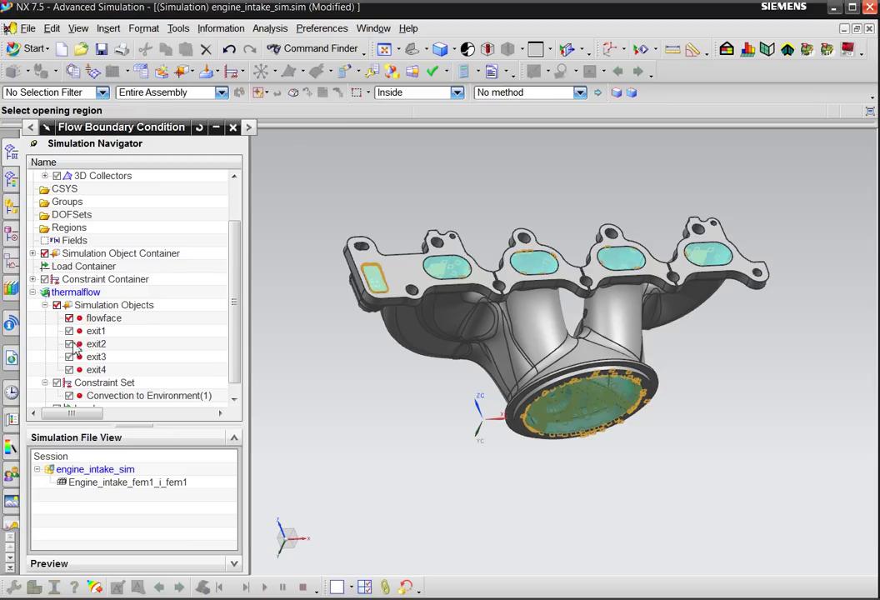
click(78, 265)
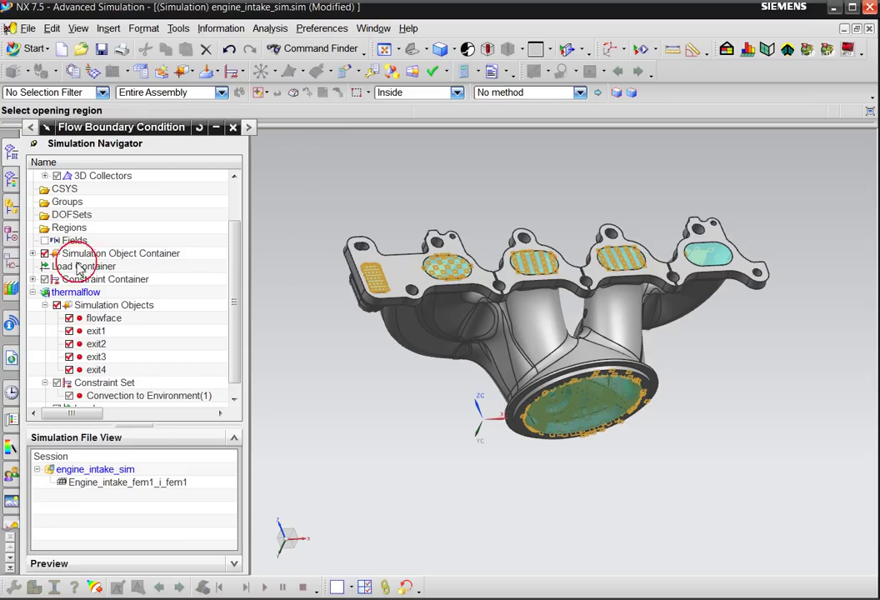
click(90, 126)
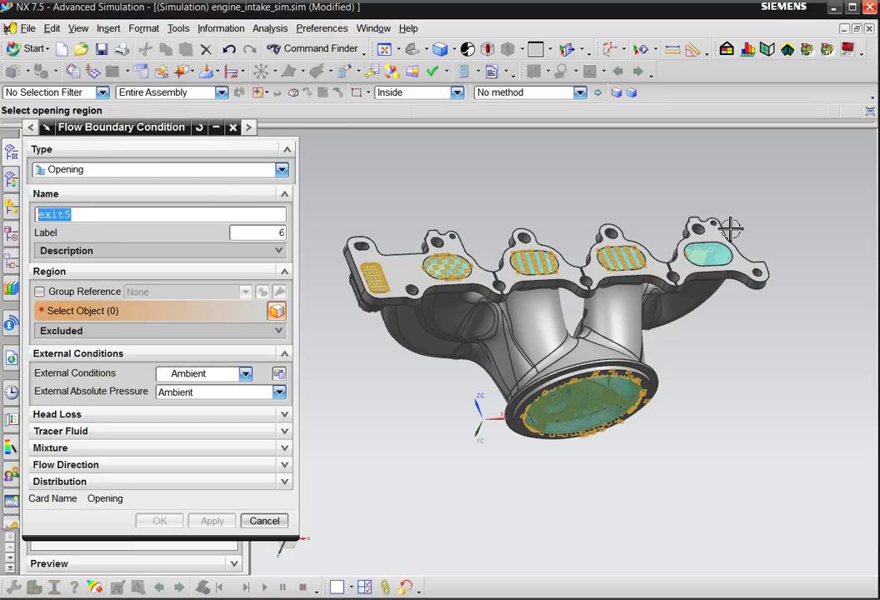
scroll(667, 233, up, 3)
click(776, 289)
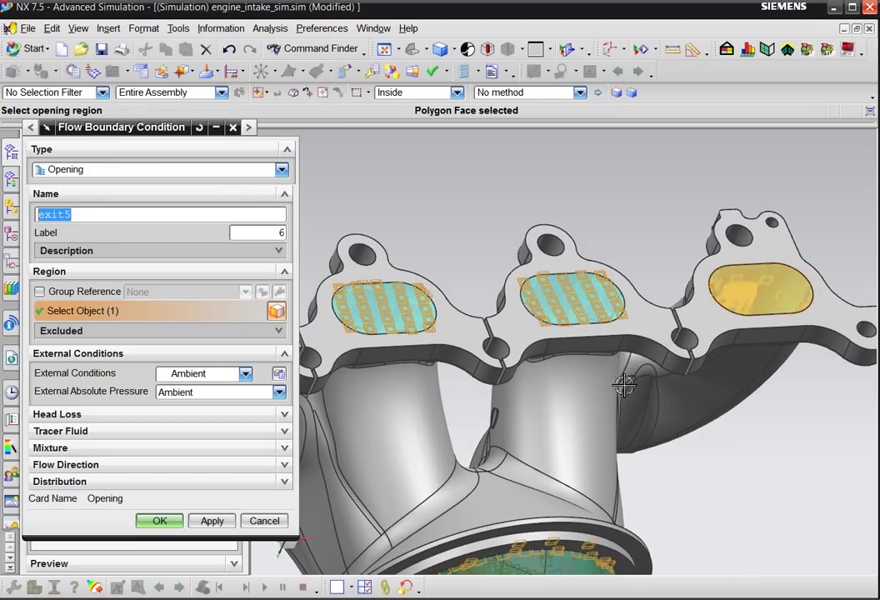
scroll(624, 385, down, 4)
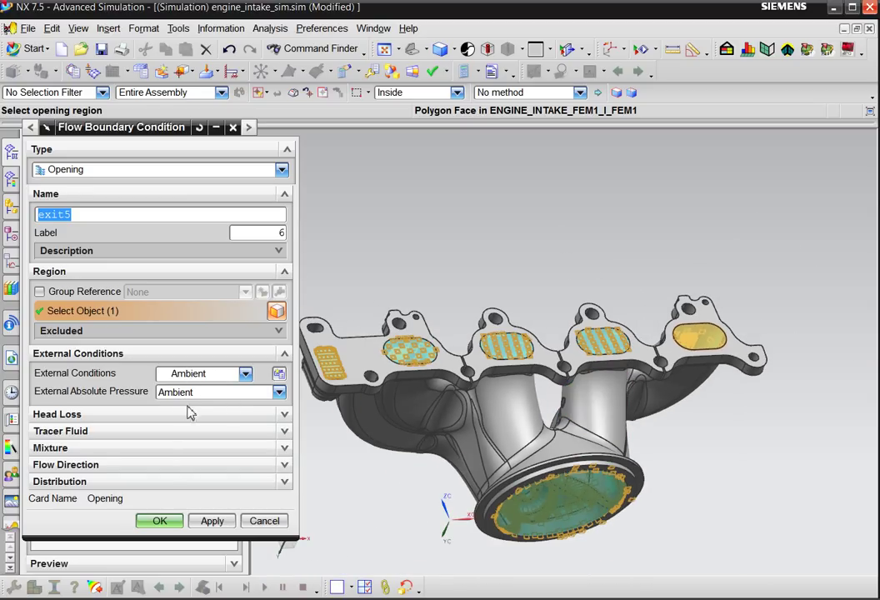
click(163, 521)
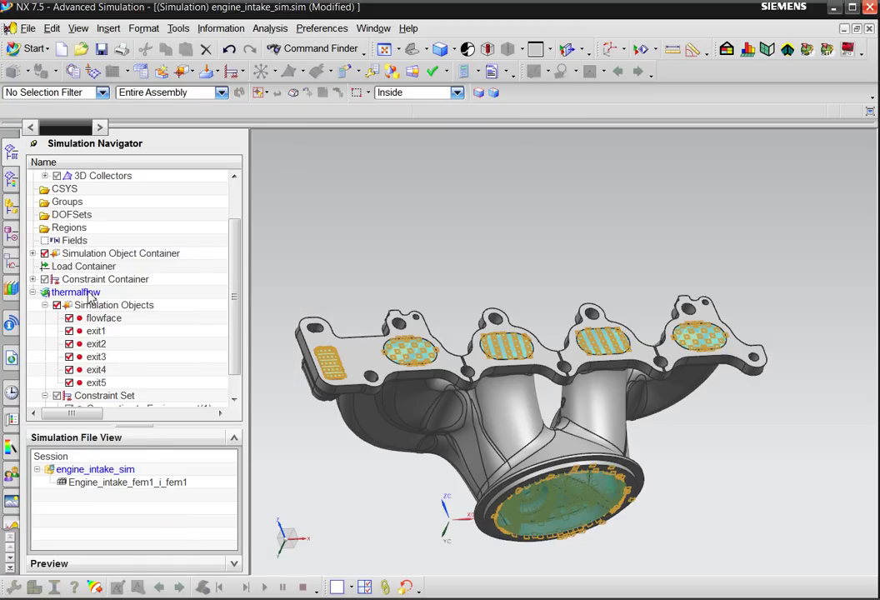
Step: Review the thermalflow solution's Ambient Conditions for pressure, temperature and gravity, and accept them
right_click(91, 297)
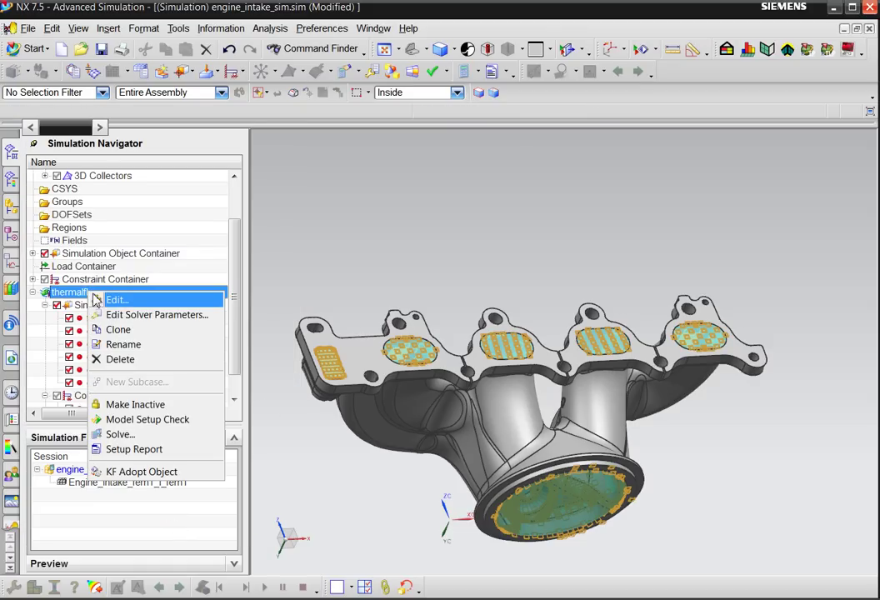
click(151, 303)
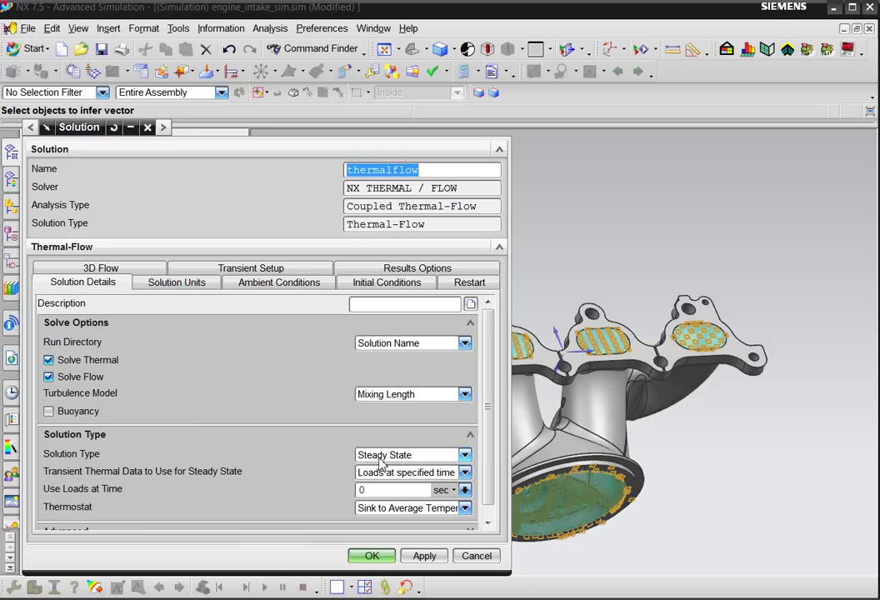
click(279, 283)
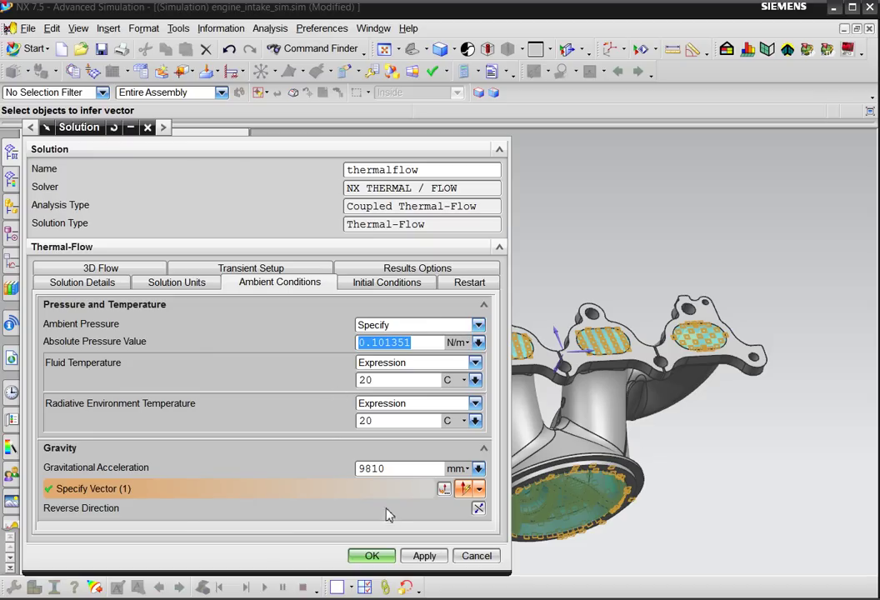
click(372, 556)
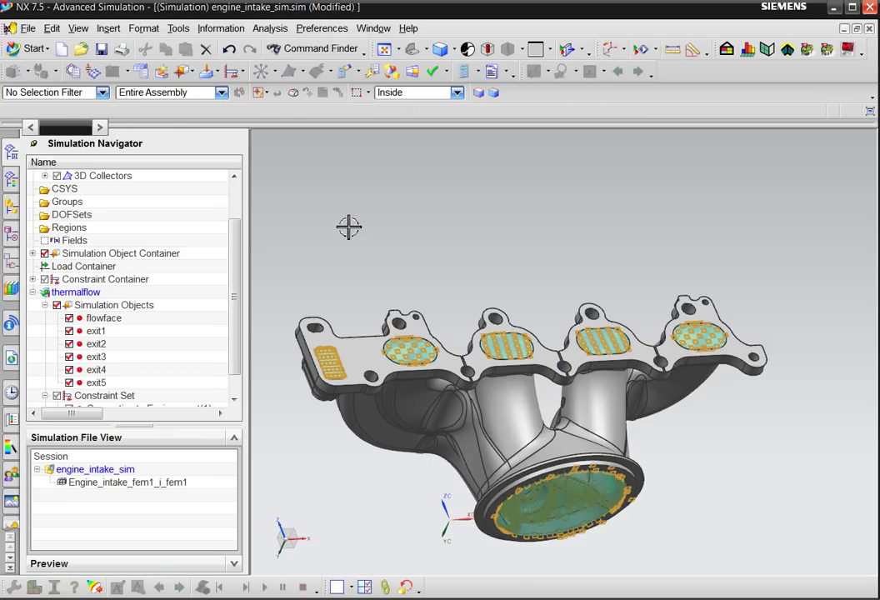
click(183, 72)
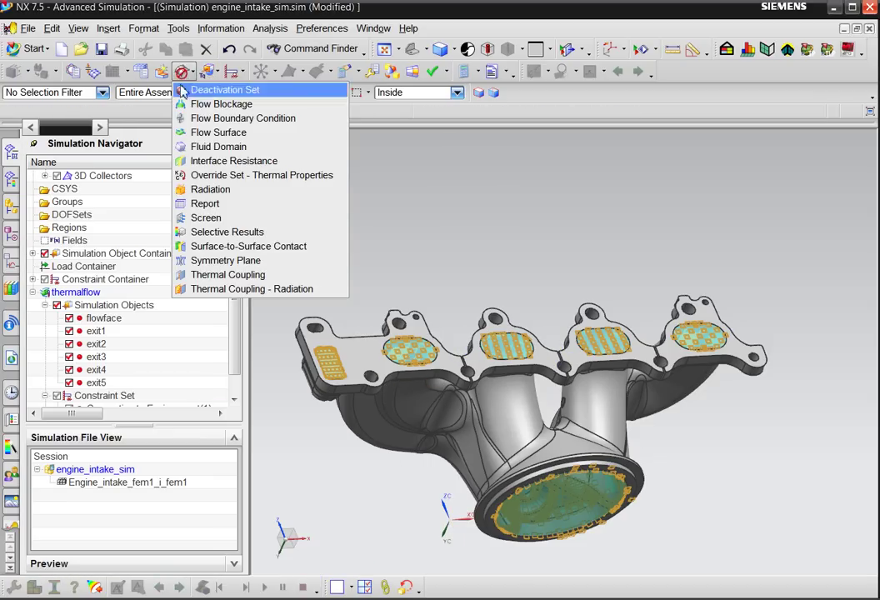
Step: Start an Inlet Flow boundary condition on the large inlet flange face
click(194, 118)
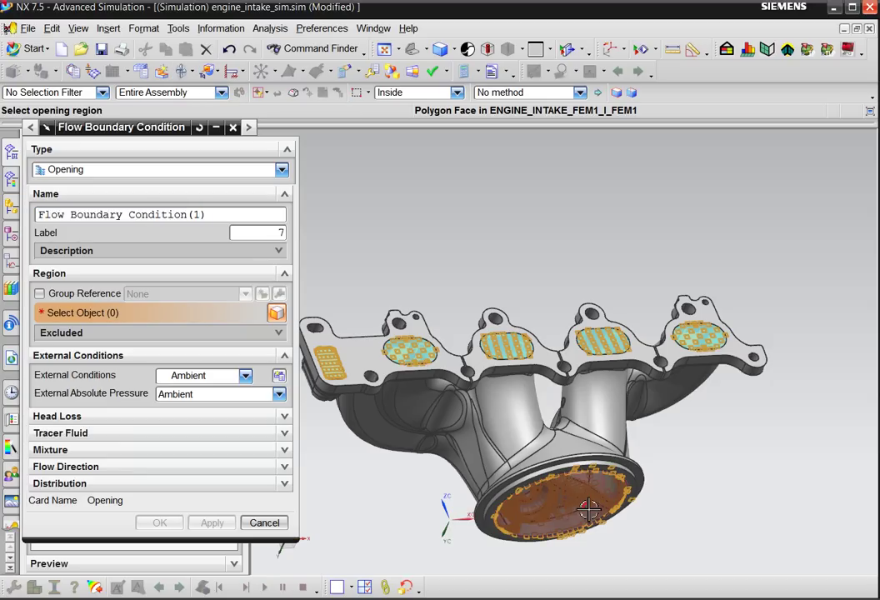
click(567, 518)
middle_drag(567, 519, 562, 408)
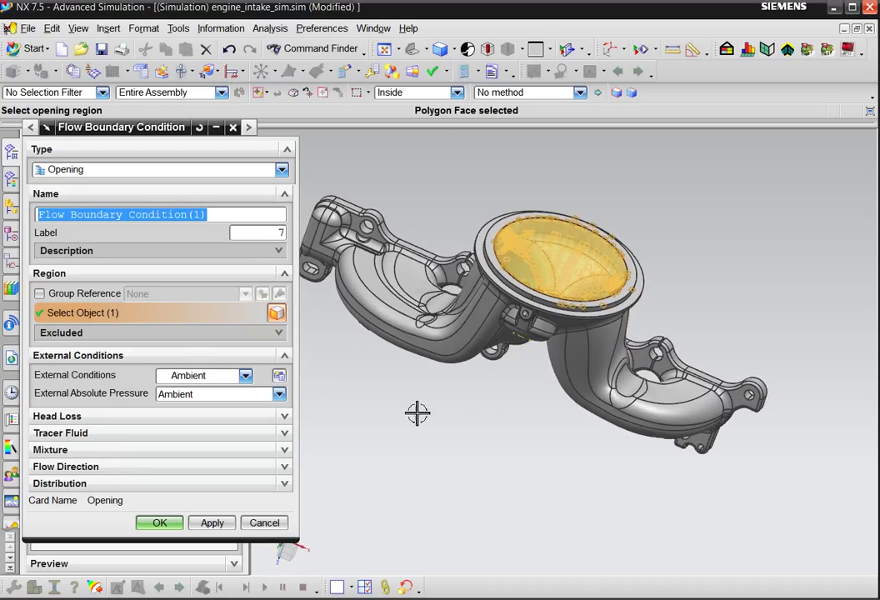
click(158, 170)
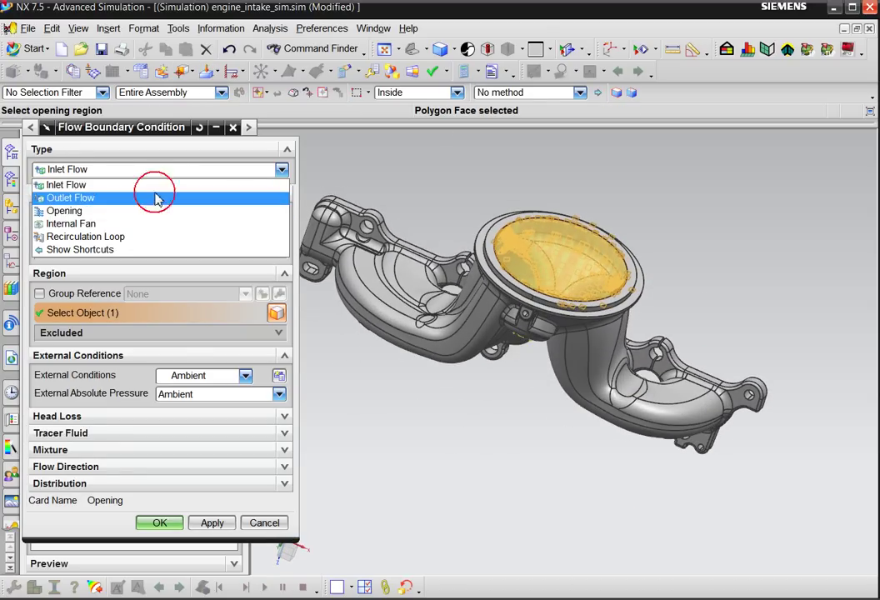
click(155, 186)
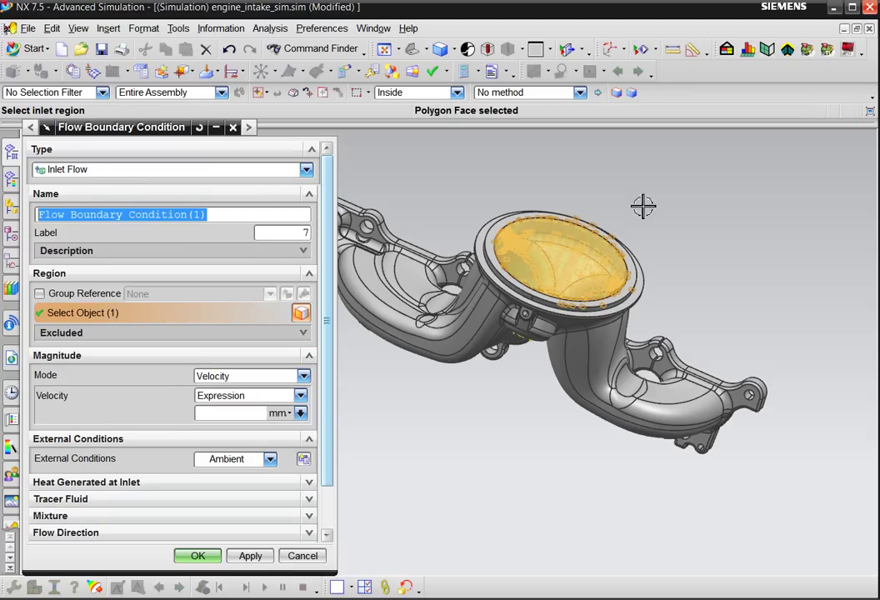
Step: Specify the inlet by velocity at 10 m/s
click(247, 376)
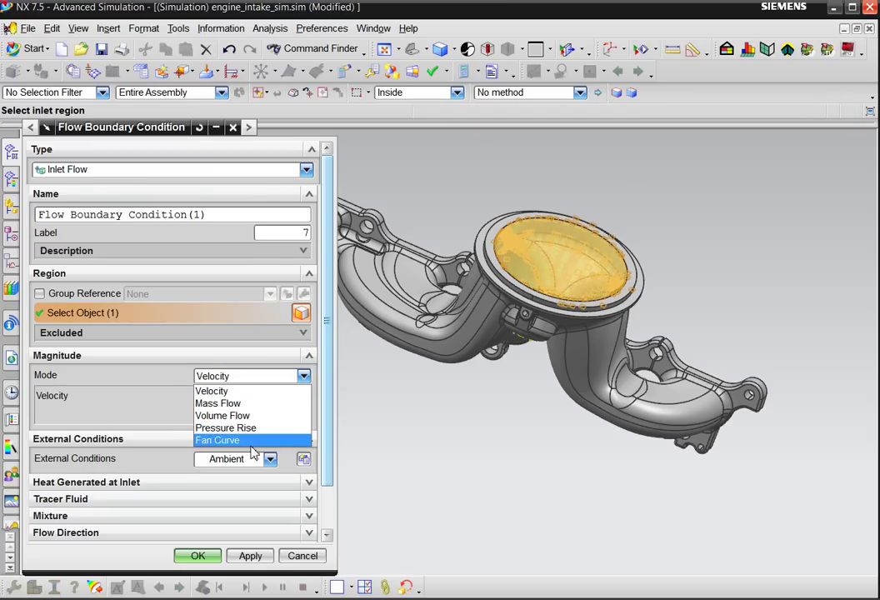
click(247, 392)
click(280, 413)
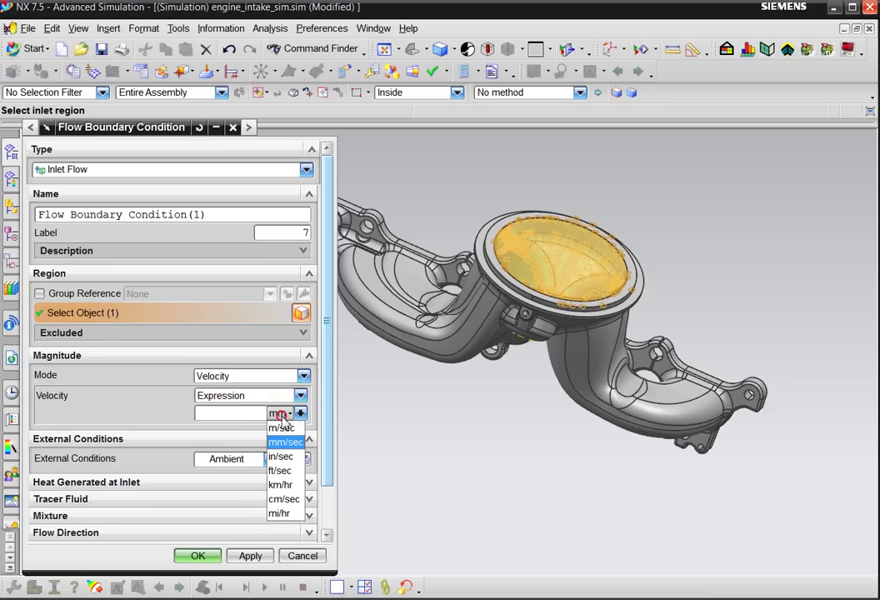
click(285, 439)
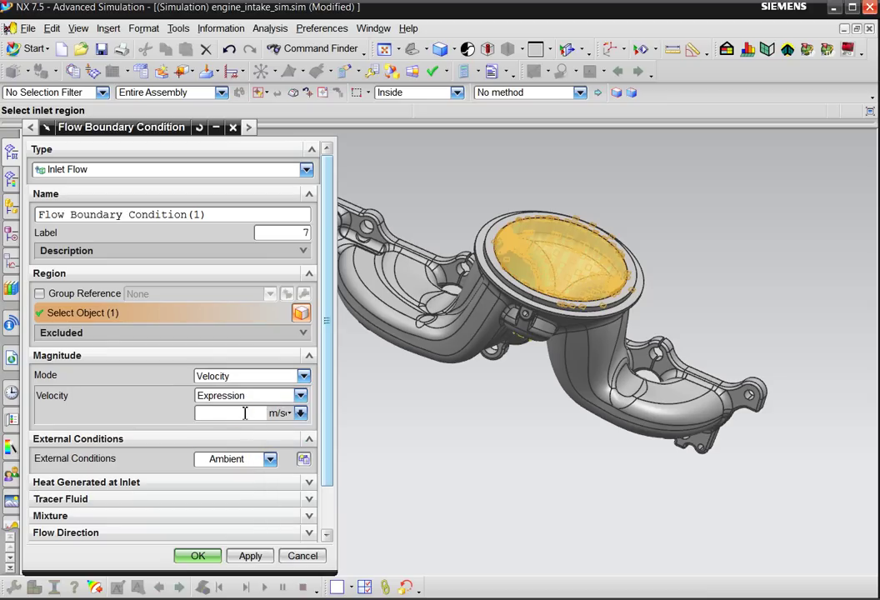
text(10)
Step: Create external conditions with a specified 90 C air temperature and confirm the inlet
click(304, 459)
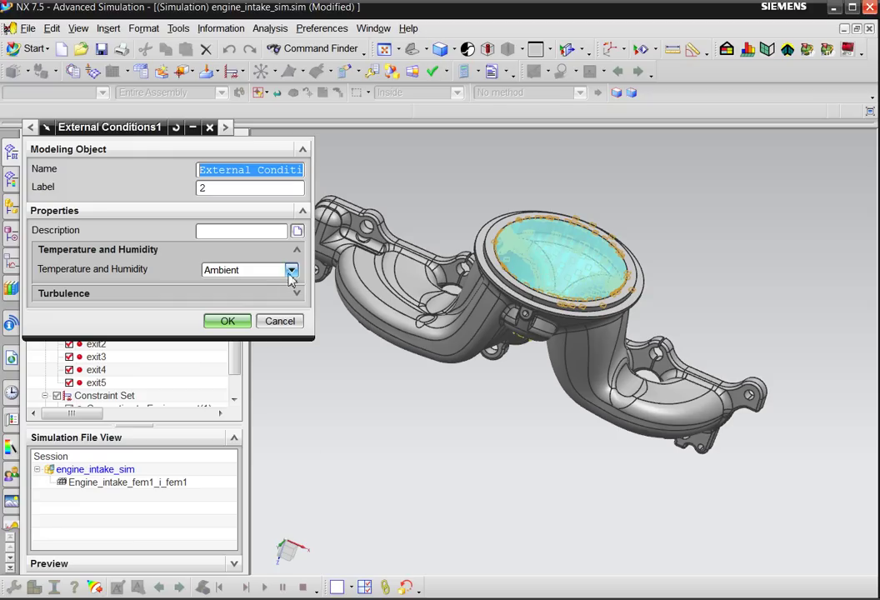
click(291, 270)
click(284, 285)
click(237, 307)
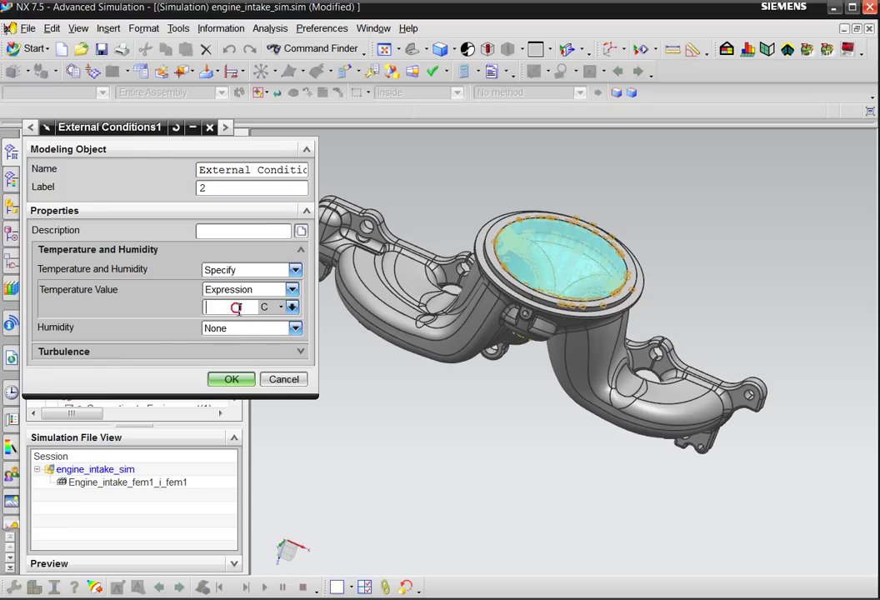
text(90)
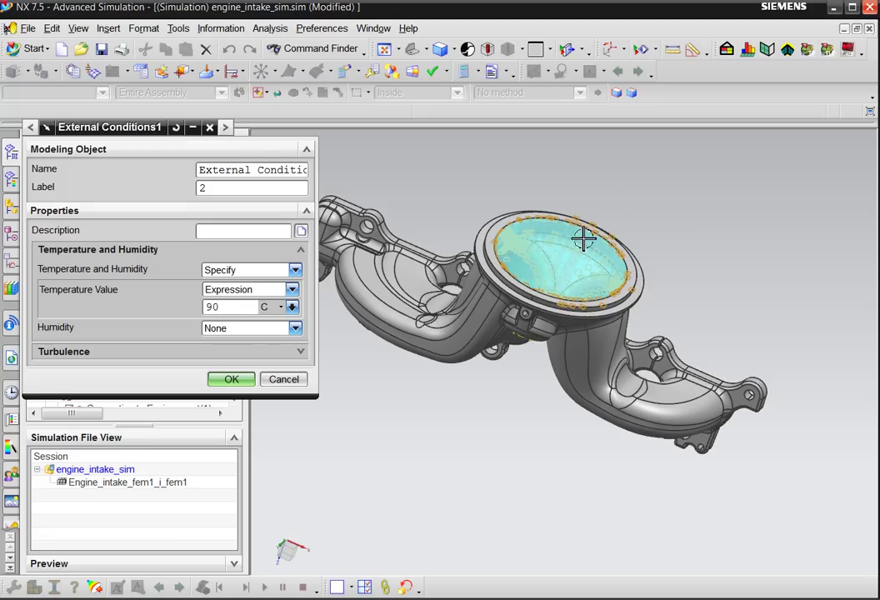
click(248, 379)
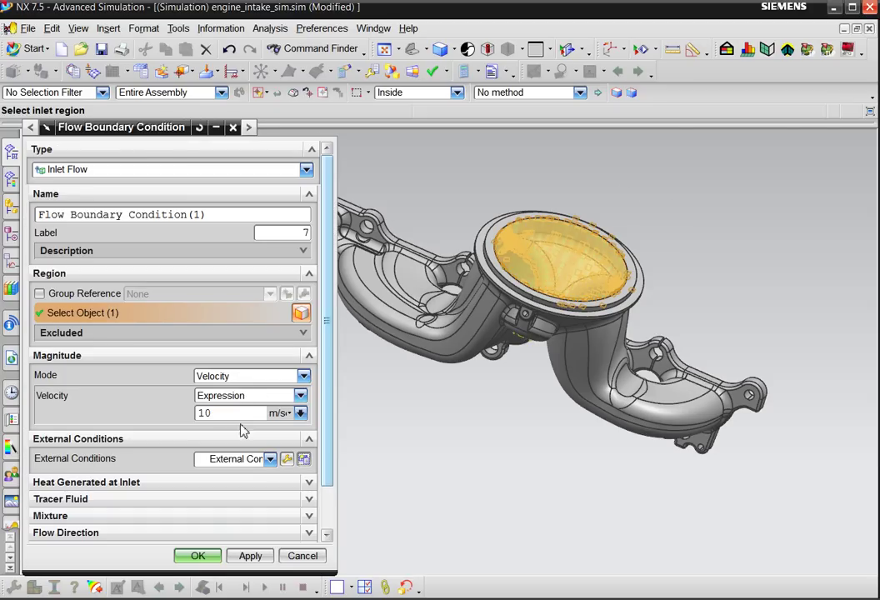
double_click(216, 414)
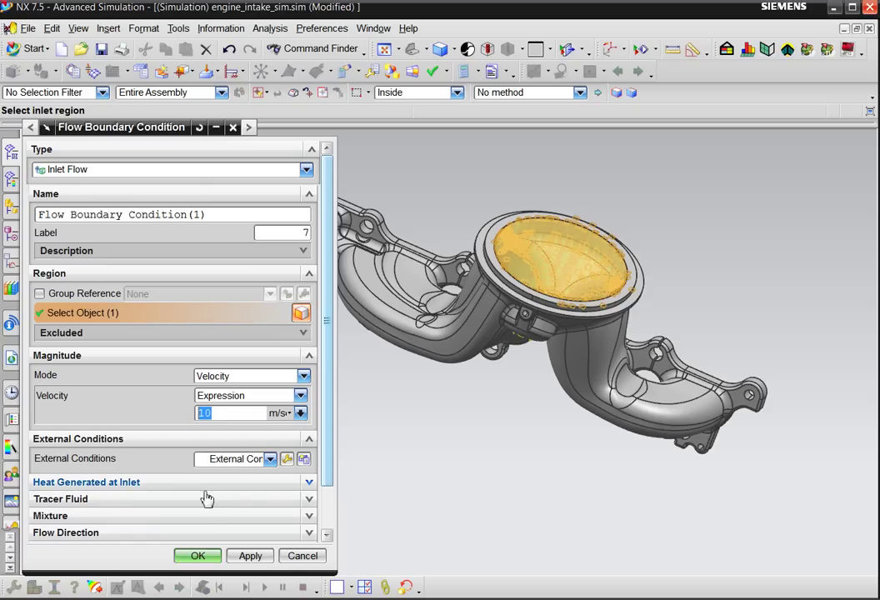
click(198, 556)
Step: Solve the thermalflow solution to launch the coupled thermal-flow solver
scroll(178, 375, down, 1)
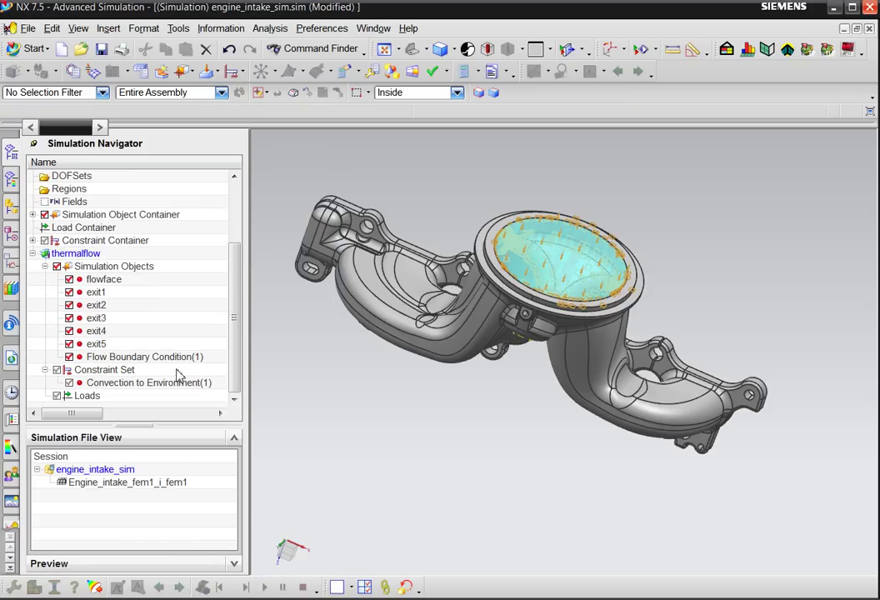
click(84, 253)
right_click(83, 254)
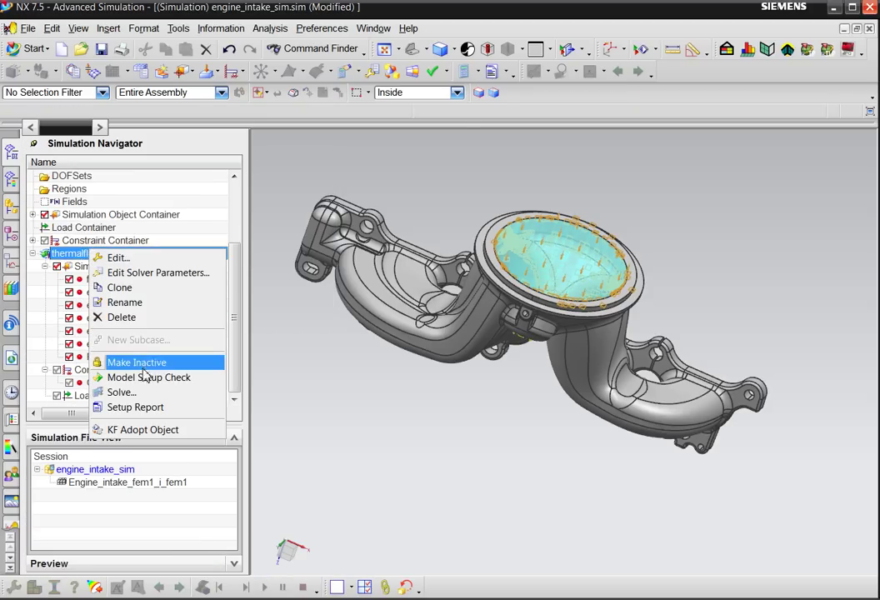
click(121, 391)
click(115, 238)
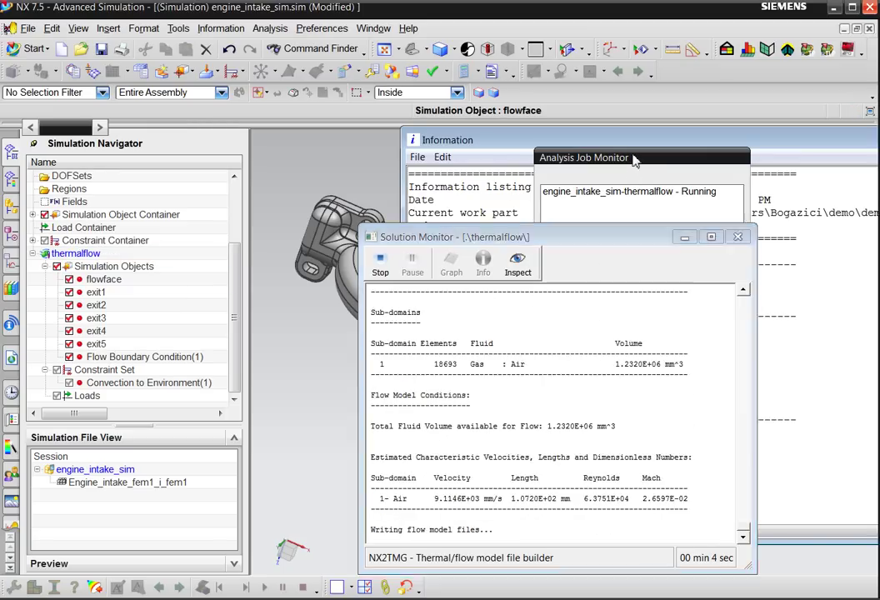
Step: Close the job monitor and setup report, then enlarge the Solution Monitor to follow the log to time step 6
click(654, 383)
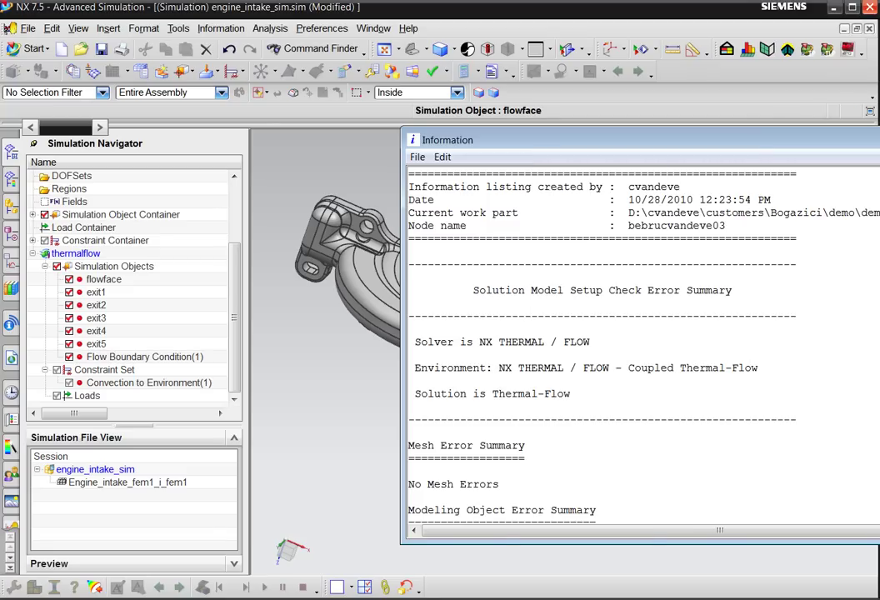
key(alt+F4)
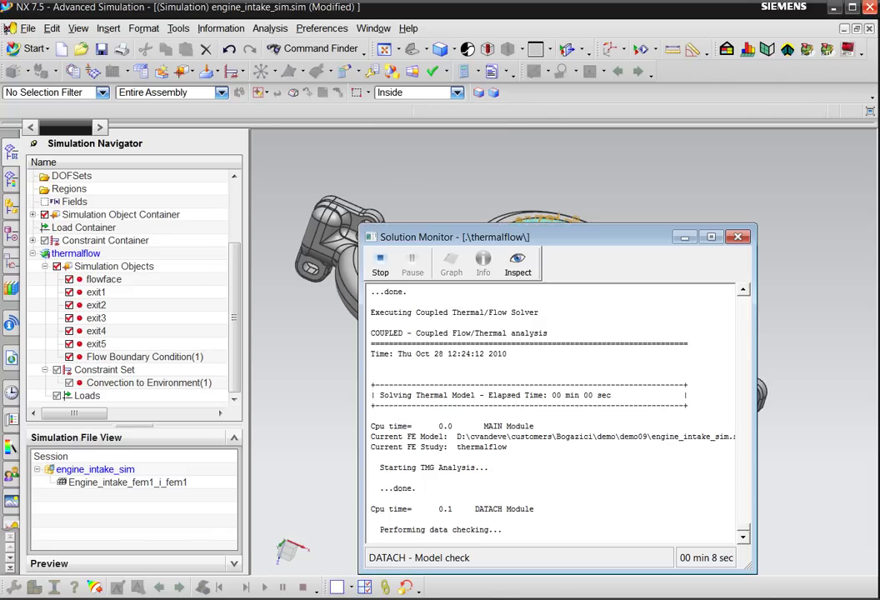
drag(461, 238, 204, 33)
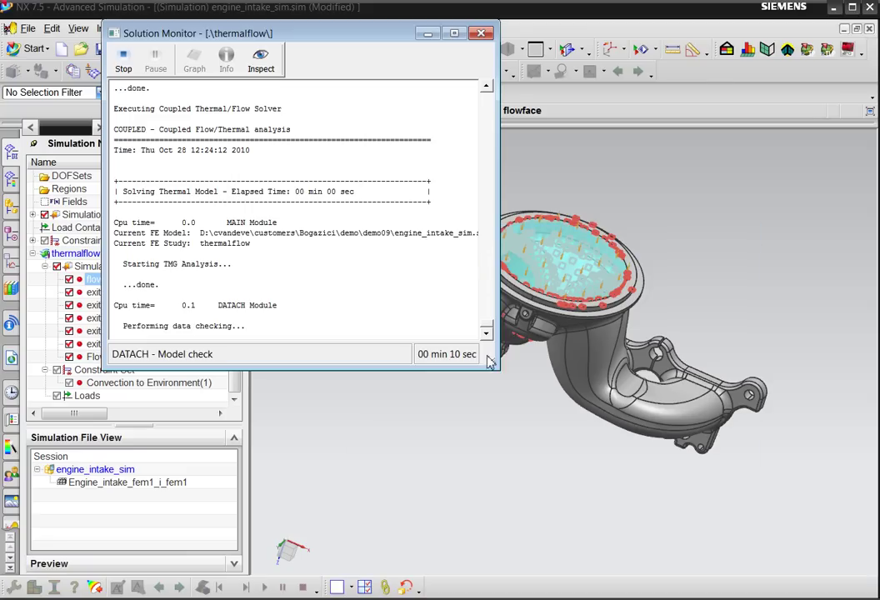
drag(499, 370, 700, 550)
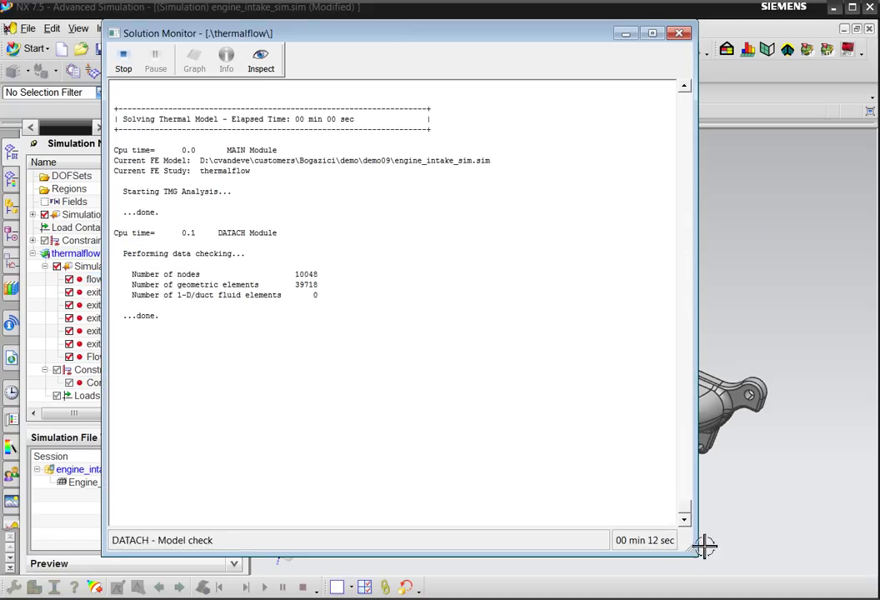
drag(683, 492, 666, 164)
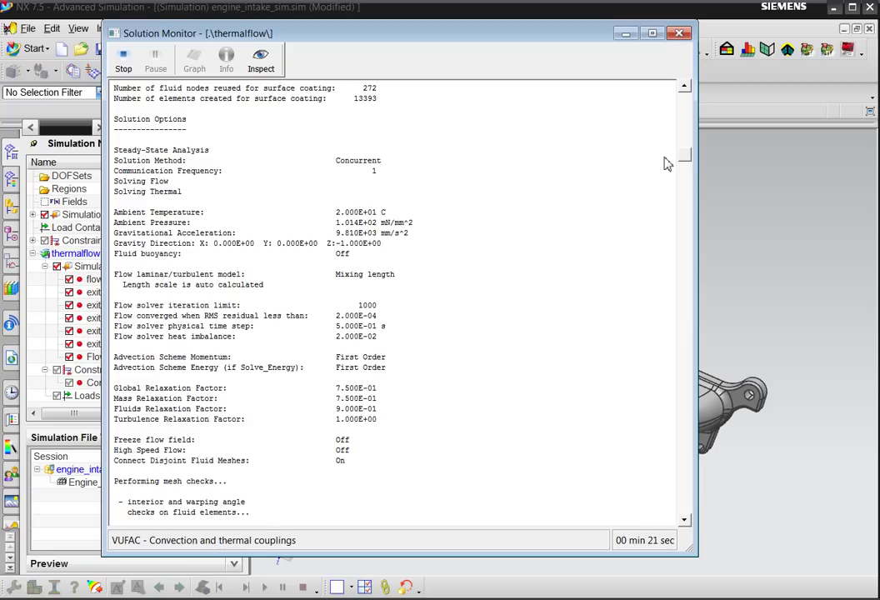
drag(666, 164, 663, 219)
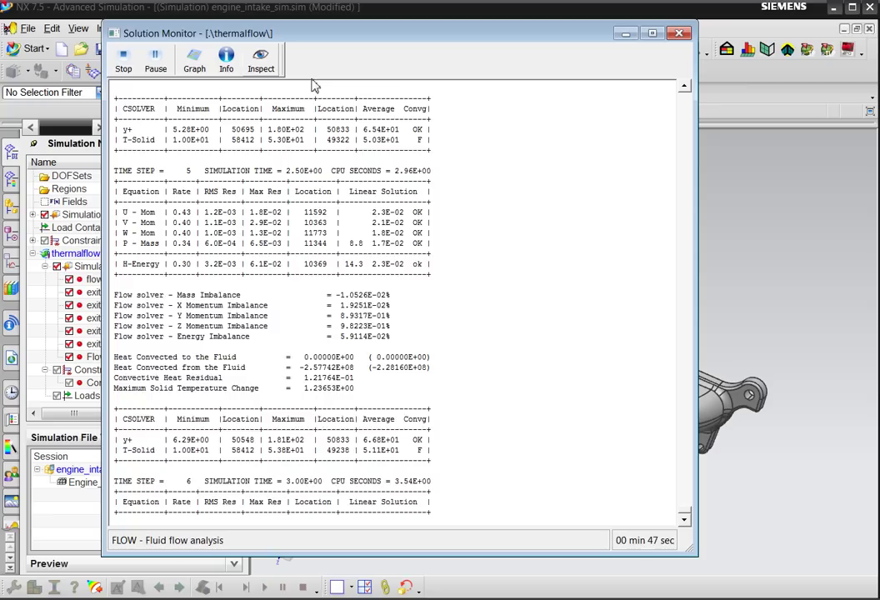
Step: Review the Flow, Thermal and Coupled convergence graphs until the solve completes after 12 iterations
click(195, 65)
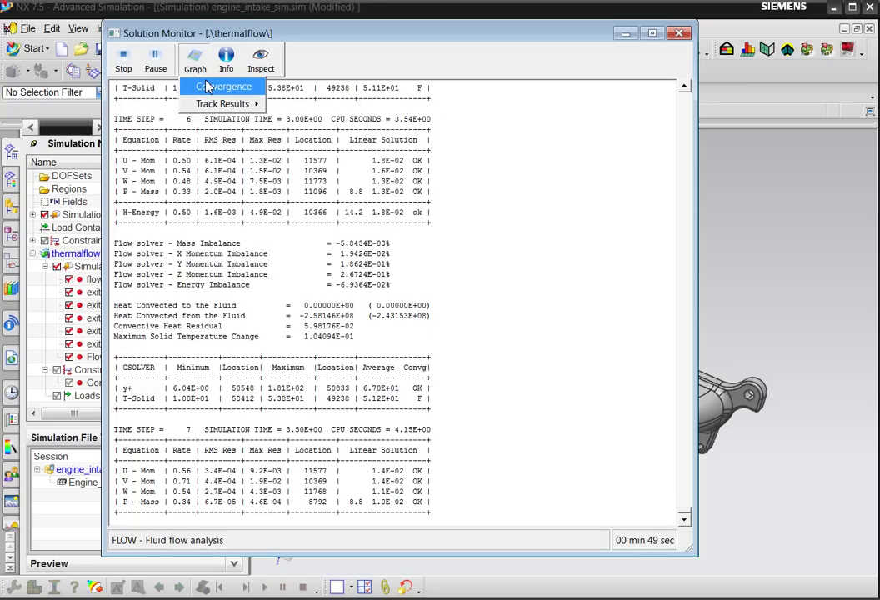
click(214, 87)
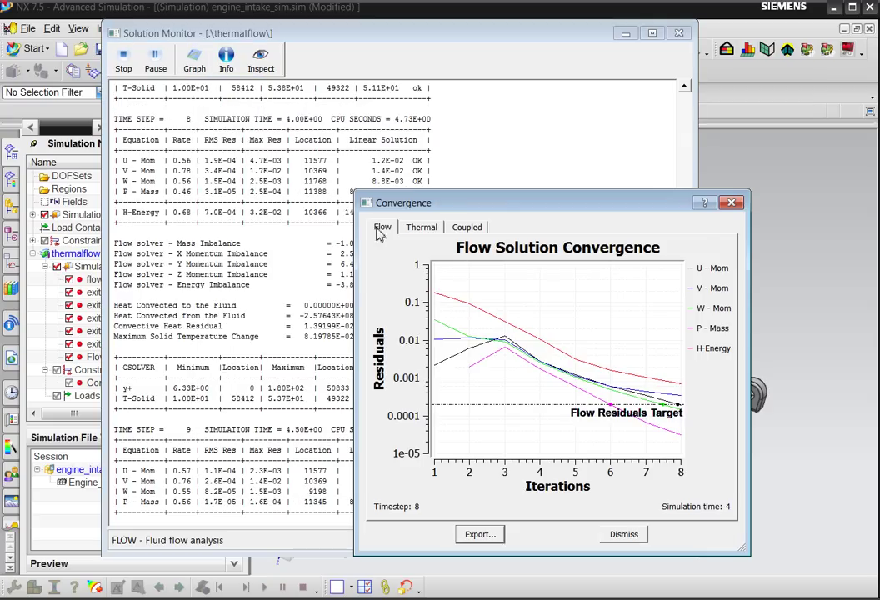
click(422, 227)
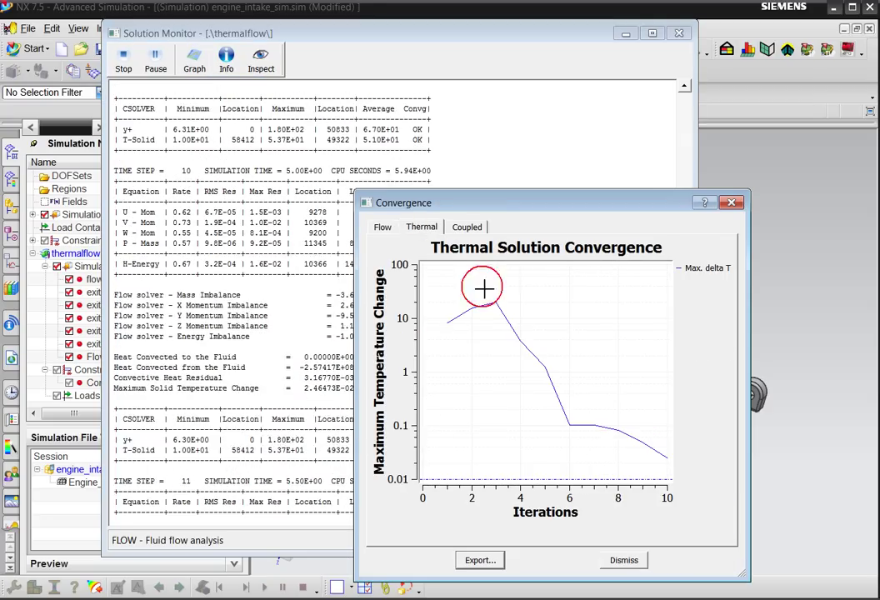
click(472, 227)
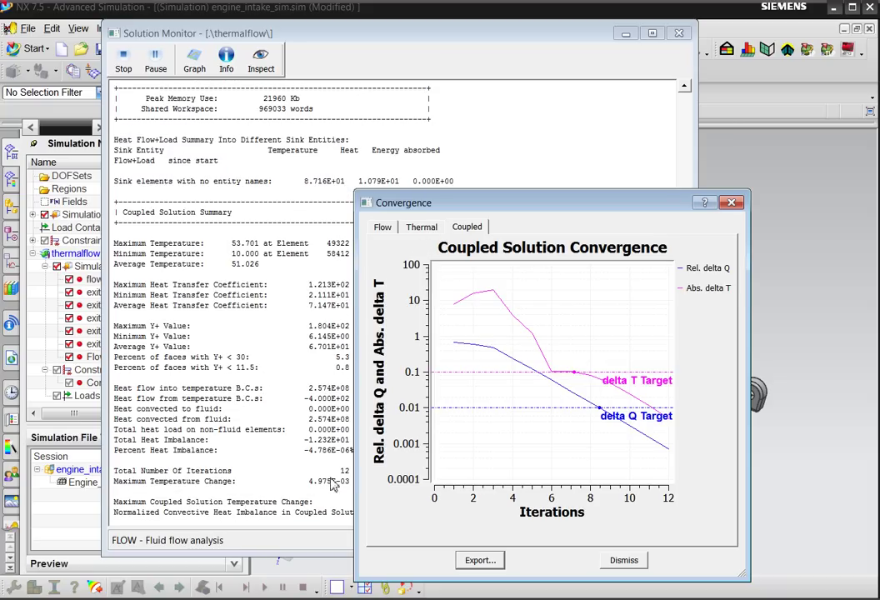
click(421, 227)
click(382, 227)
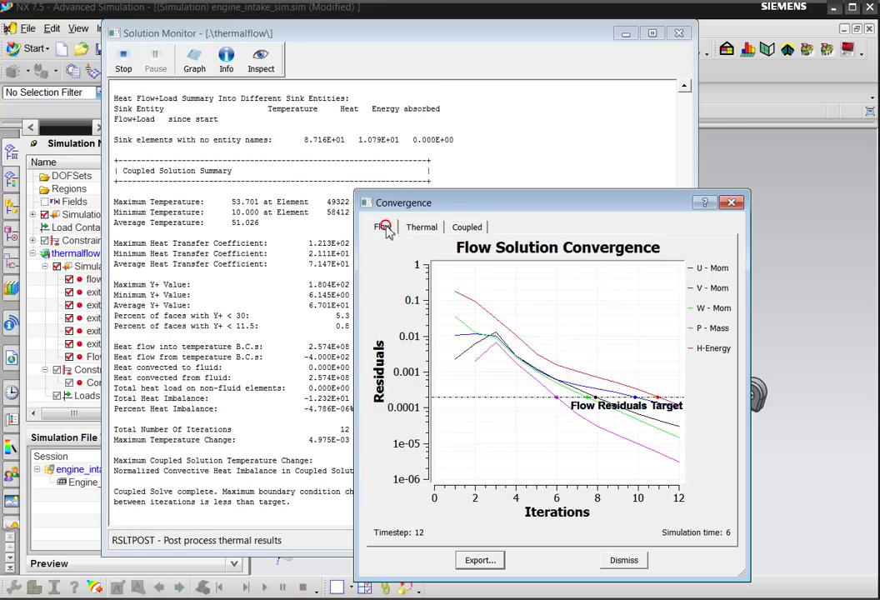
click(624, 562)
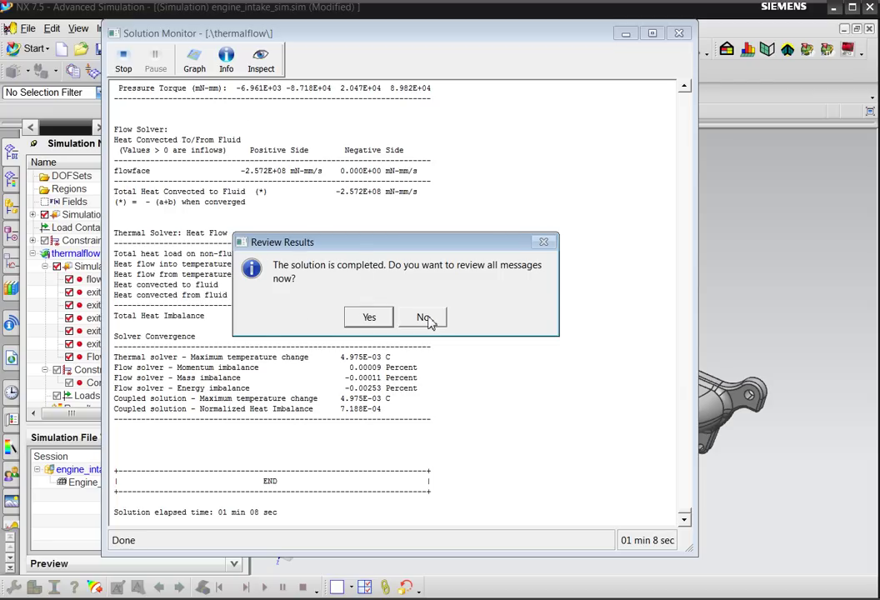
Step: Dismiss the completion prompt and scroll the log back to the Results Summary (fluid max 90 C)
click(369, 325)
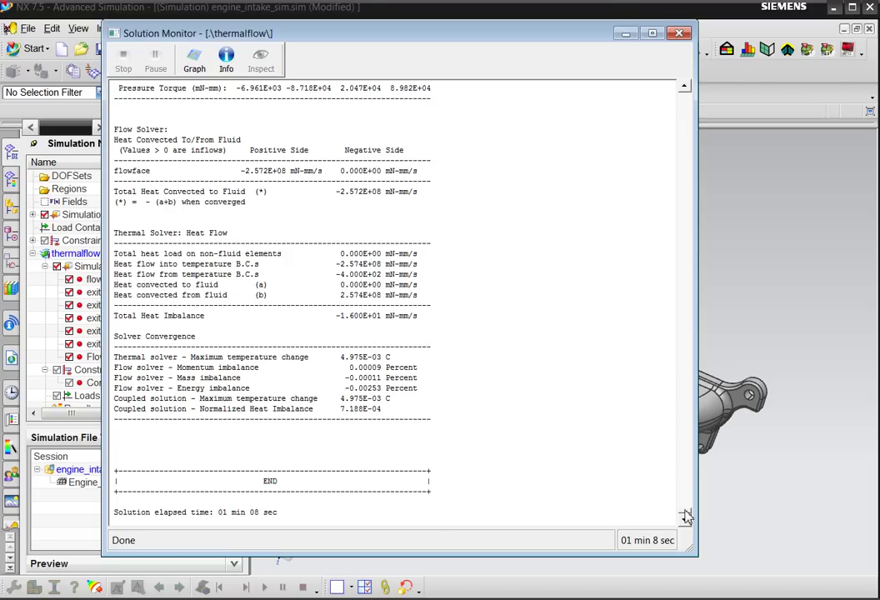
drag(685, 517, 685, 500)
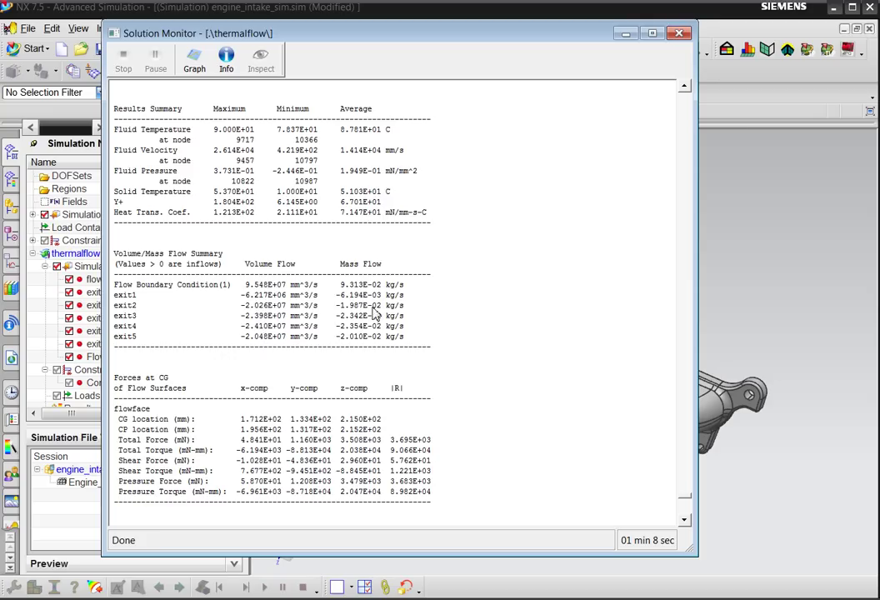
Step: Load the thermalflow results and plot Velocity, Nodal Temperature and Fluid Temperature, ending on Velocity
click(680, 33)
scroll(231, 359, down, 1)
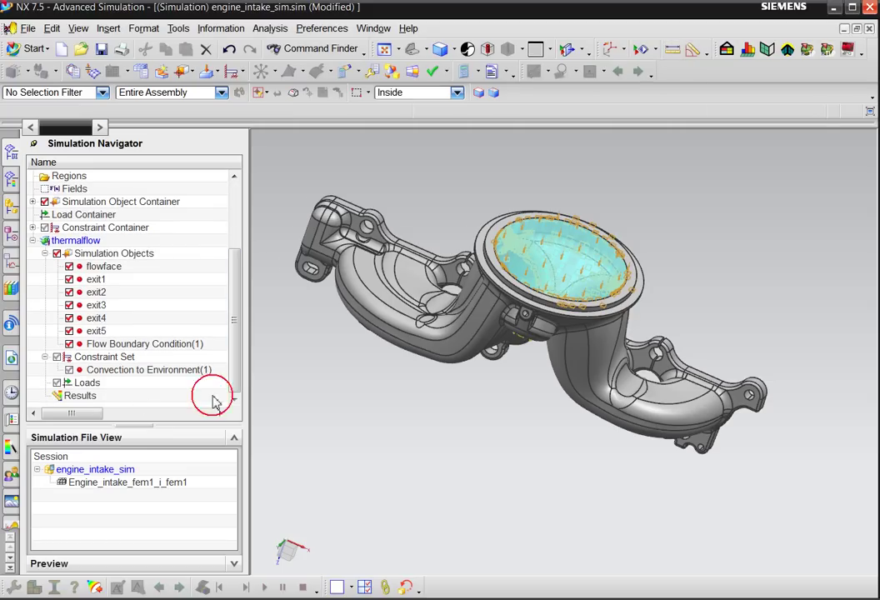
double_click(87, 393)
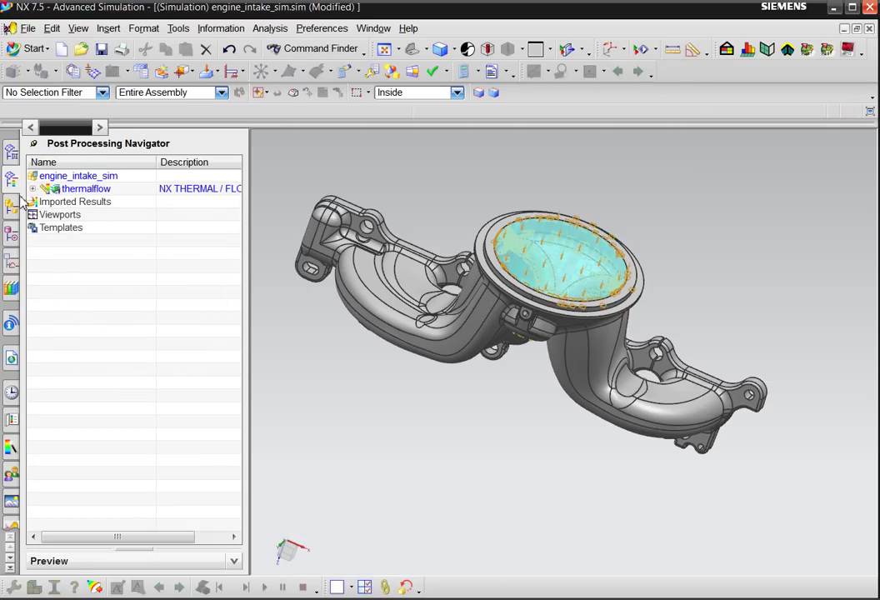
double_click(48, 189)
click(92, 203)
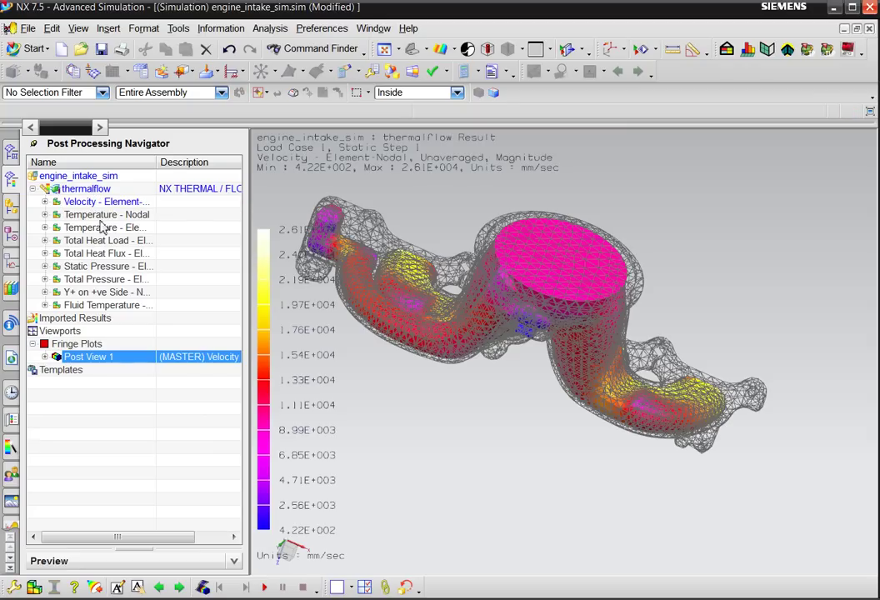
middle_drag(442, 358, 467, 275)
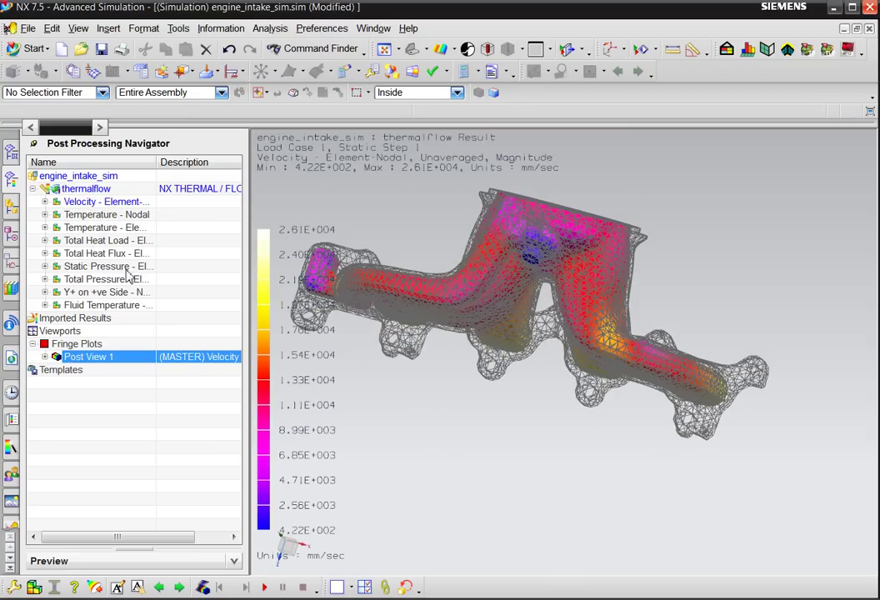
double_click(101, 215)
middle_drag(441, 308, 400, 250)
double_click(107, 305)
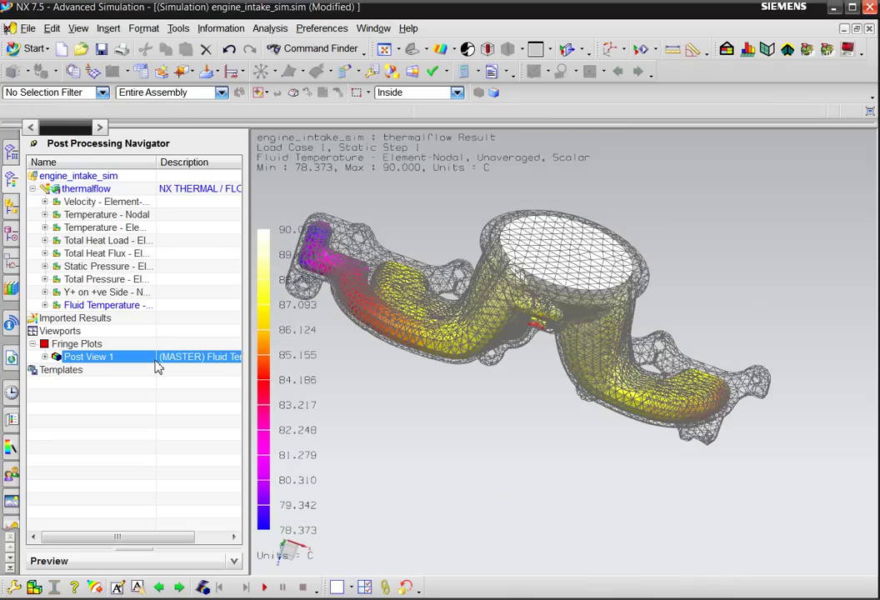
double_click(91, 203)
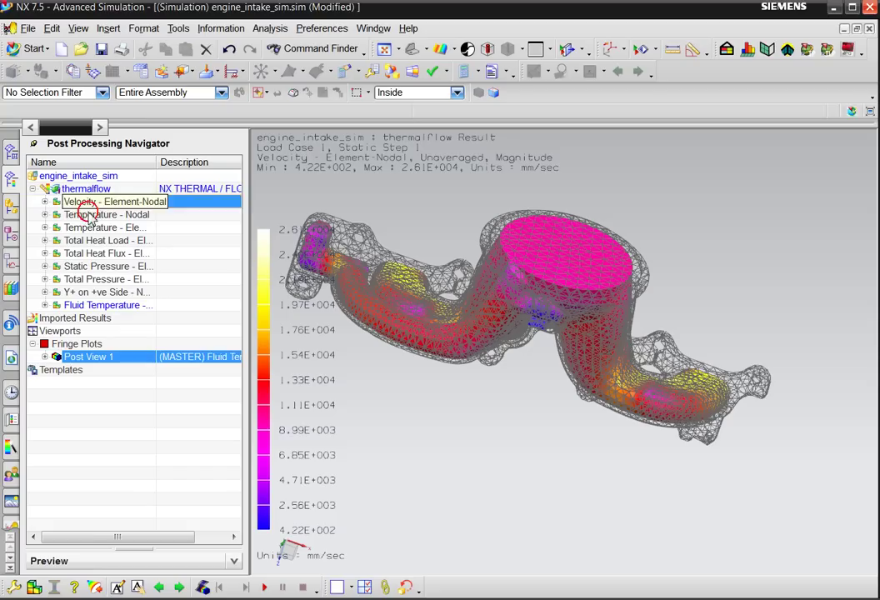
Step: Set the velocity fringe plot units to m/sec
click(15, 587)
click(207, 176)
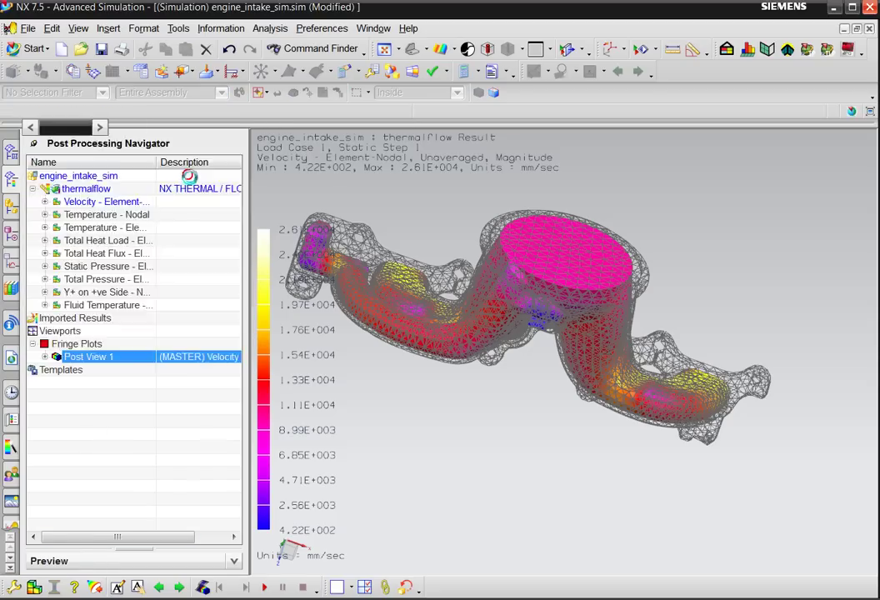
click(194, 273)
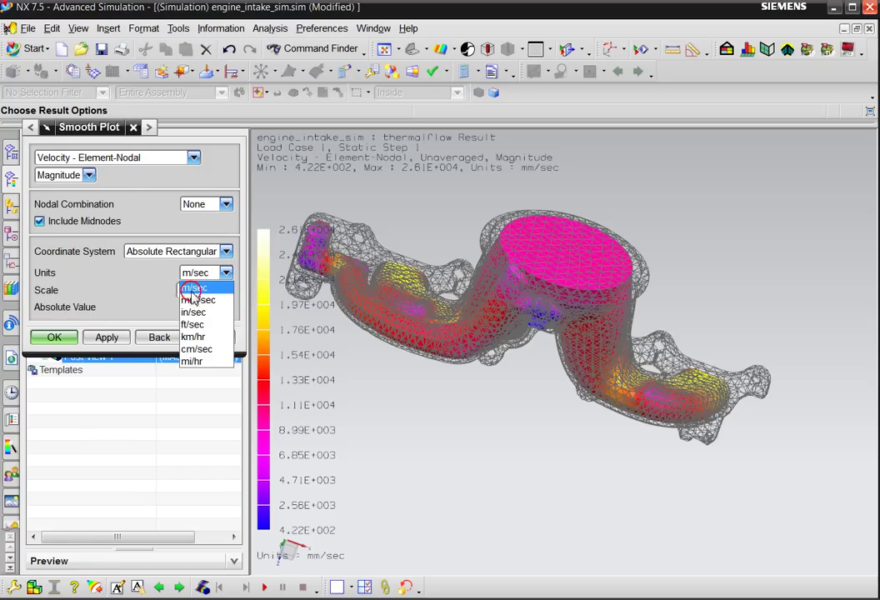
click(215, 297)
click(92, 341)
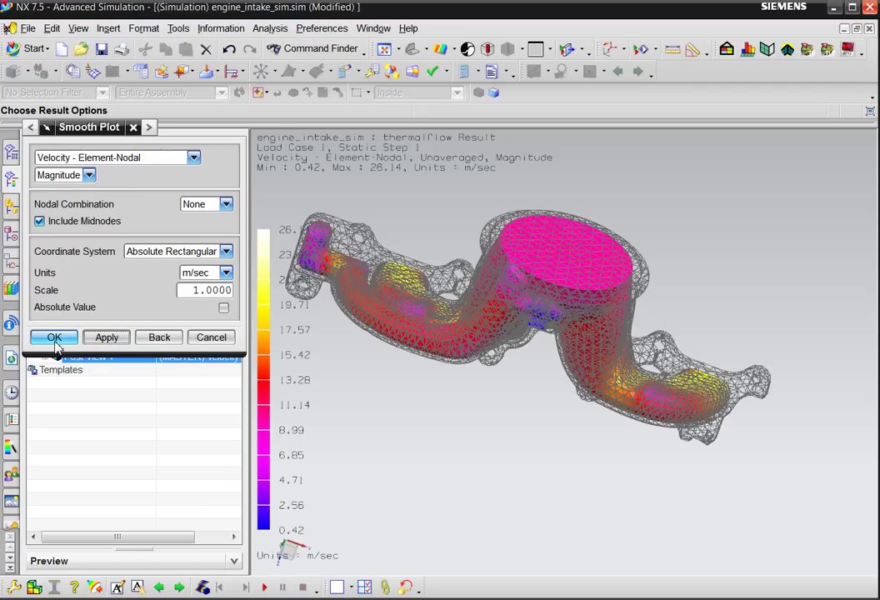
click(54, 337)
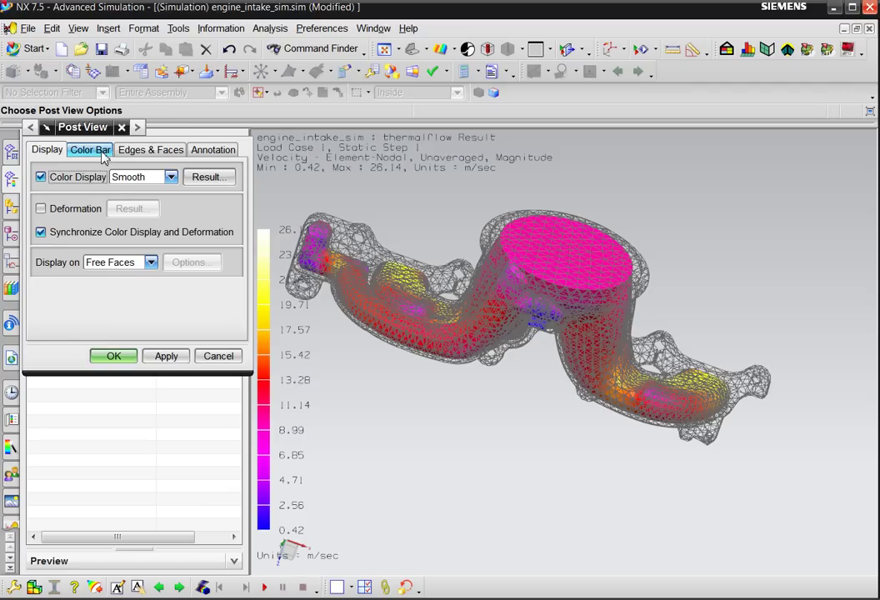
Step: Show only feature edges on the velocity plot
click(153, 150)
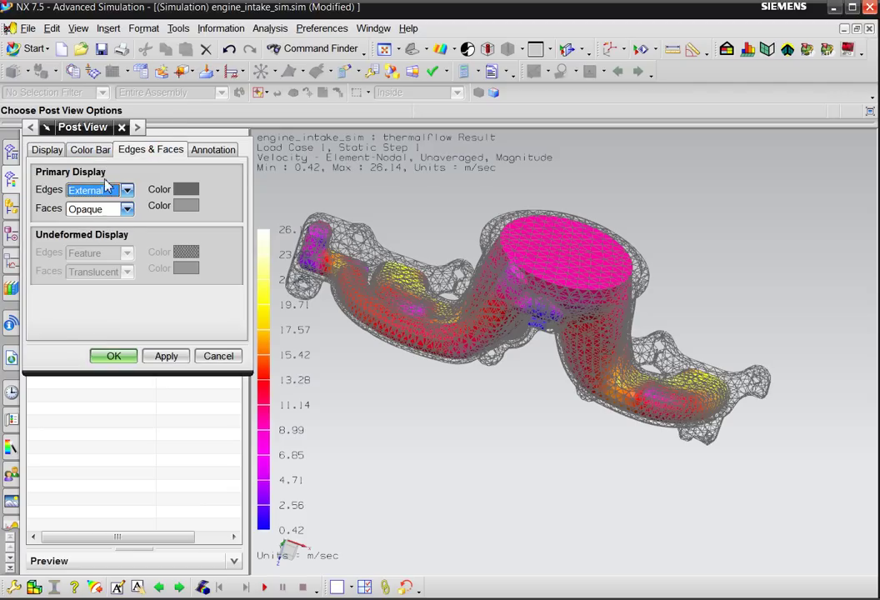
click(94, 191)
click(92, 218)
click(158, 357)
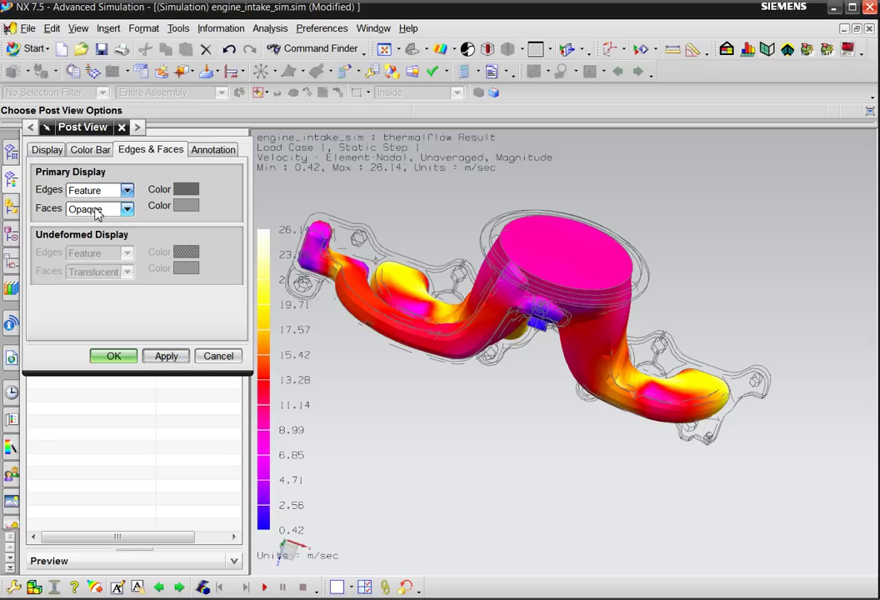
Step: Change the velocity colour display to Arrows
click(47, 151)
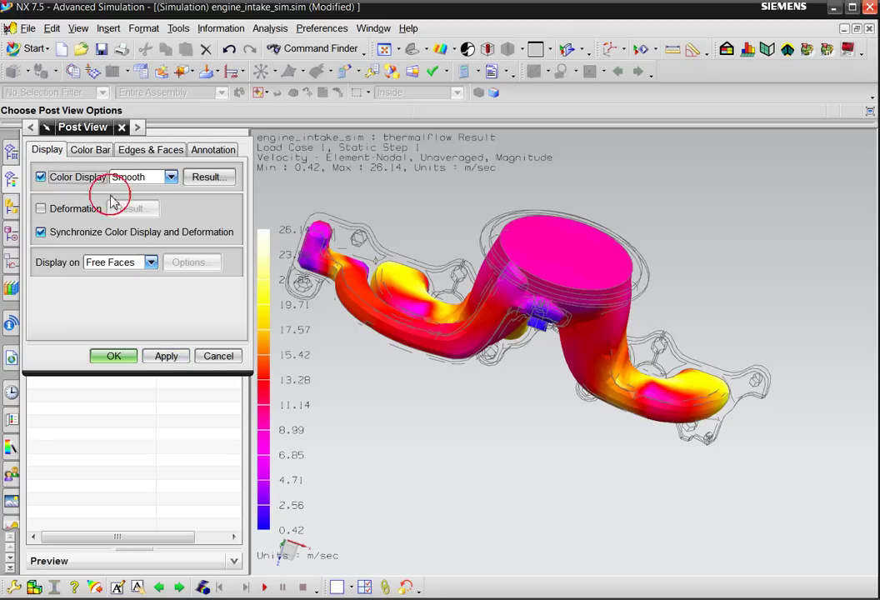
click(133, 177)
click(137, 277)
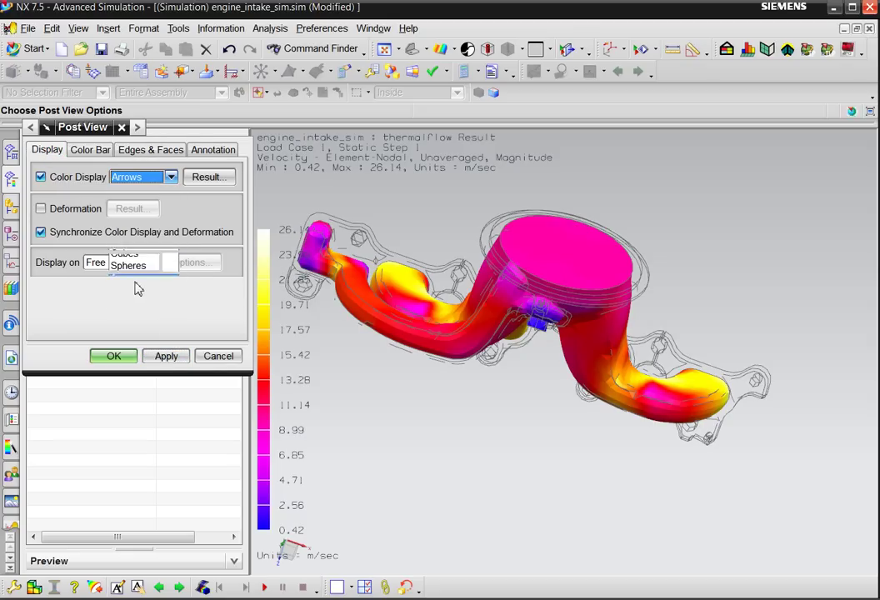
click(165, 357)
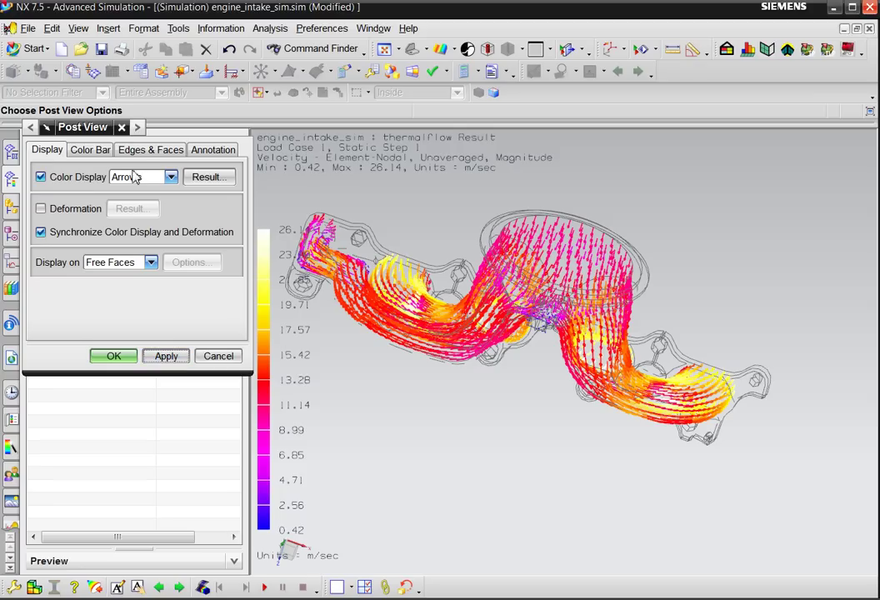
Step: Recolour the arrows with the Structural colour bar spectrum
click(92, 150)
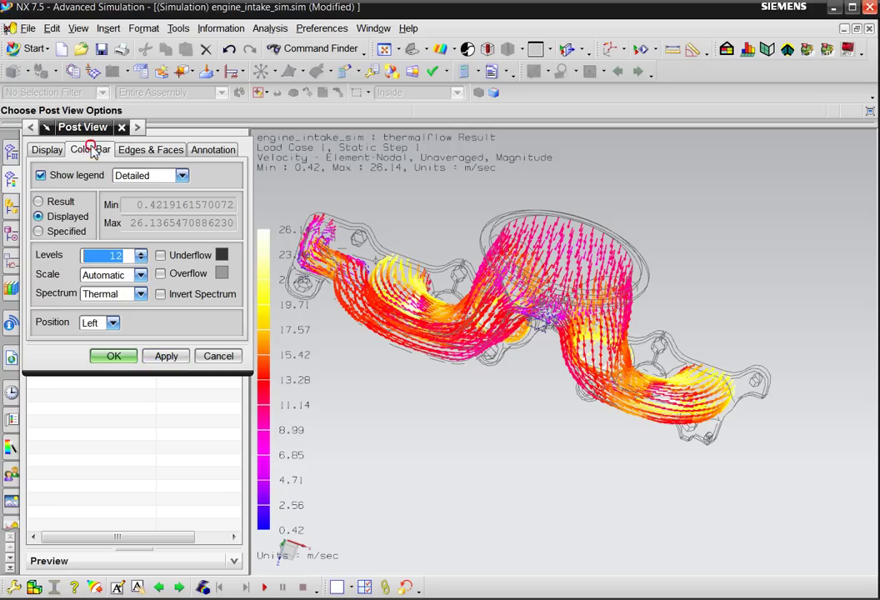
click(117, 293)
click(101, 306)
click(166, 356)
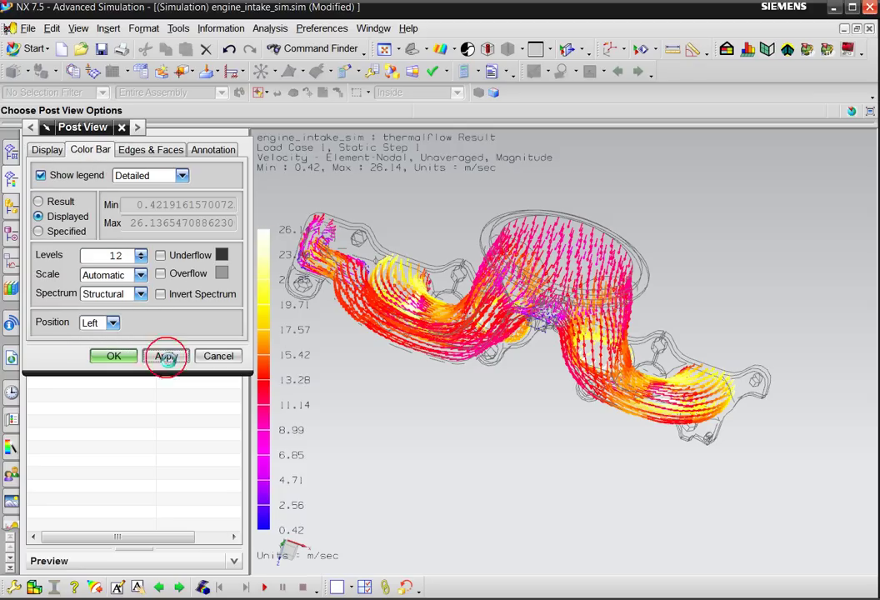
middle_drag(329, 247, 274, 186)
Step: Switch the velocity colour display to Streamlines and open the streamline parameters
click(46, 150)
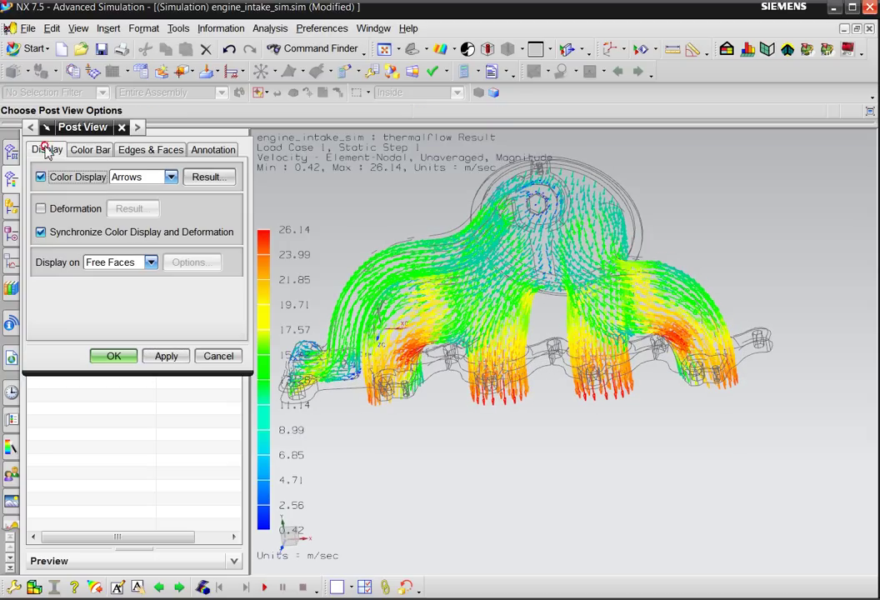
click(147, 177)
click(149, 305)
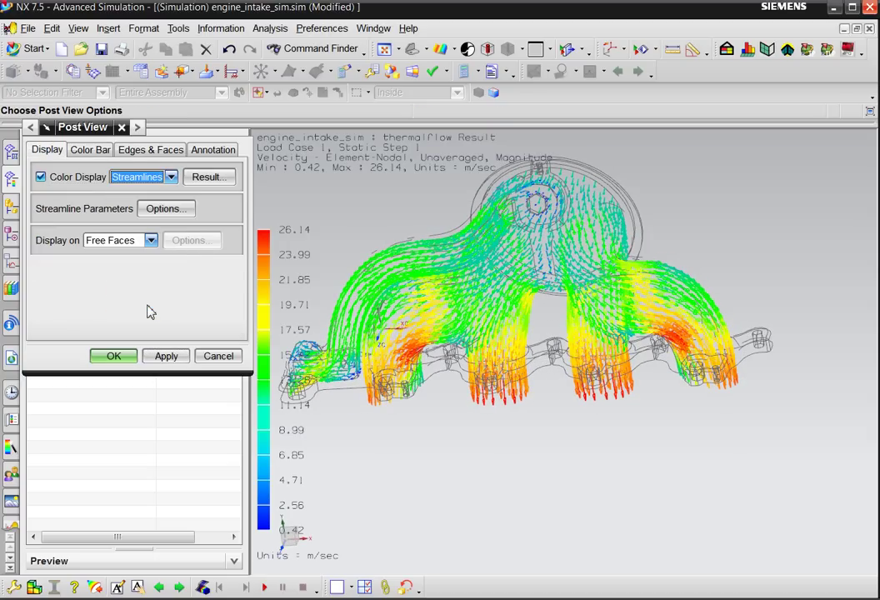
click(164, 209)
middle_drag(358, 354, 430, 307)
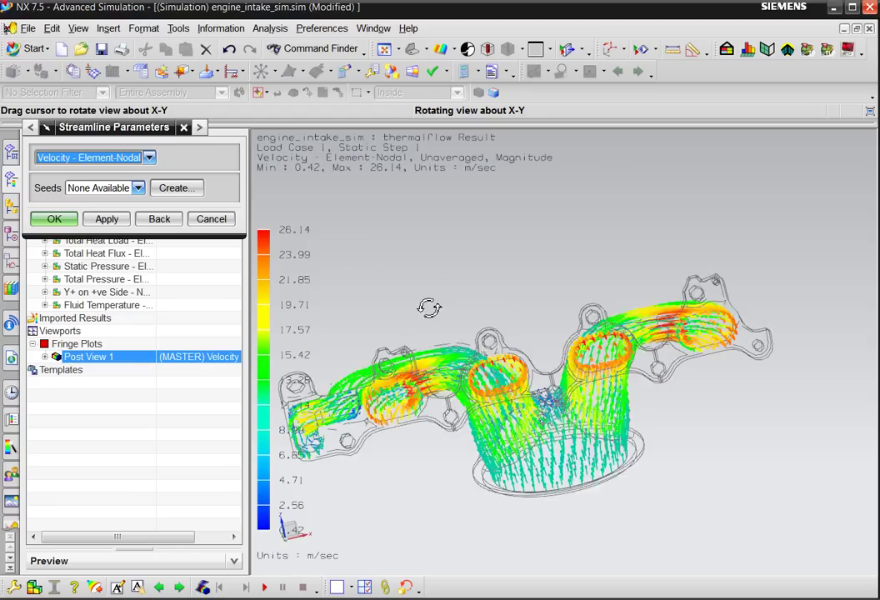
Step: Create Seed Set 1 from ten seed points picked along the manifold runners
click(188, 190)
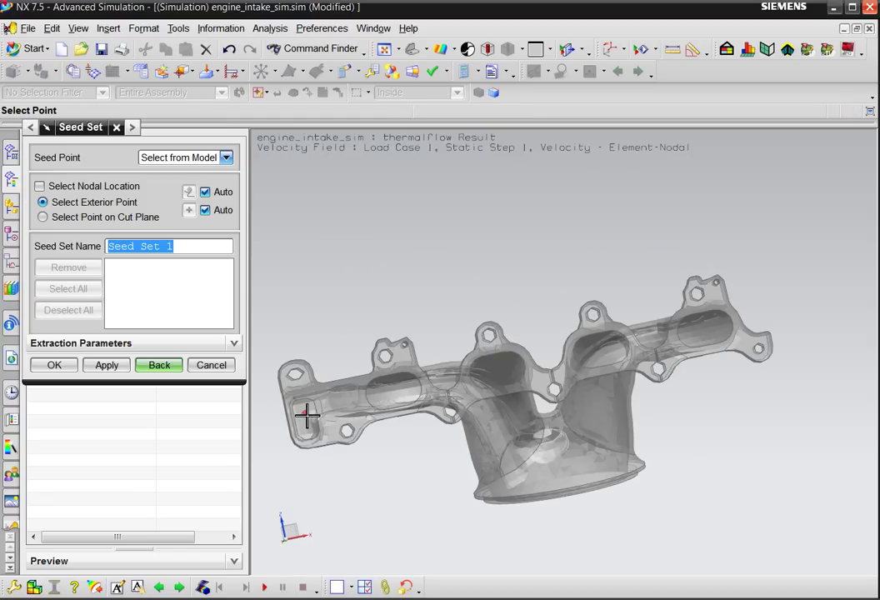
click(306, 414)
click(354, 406)
click(383, 398)
click(410, 392)
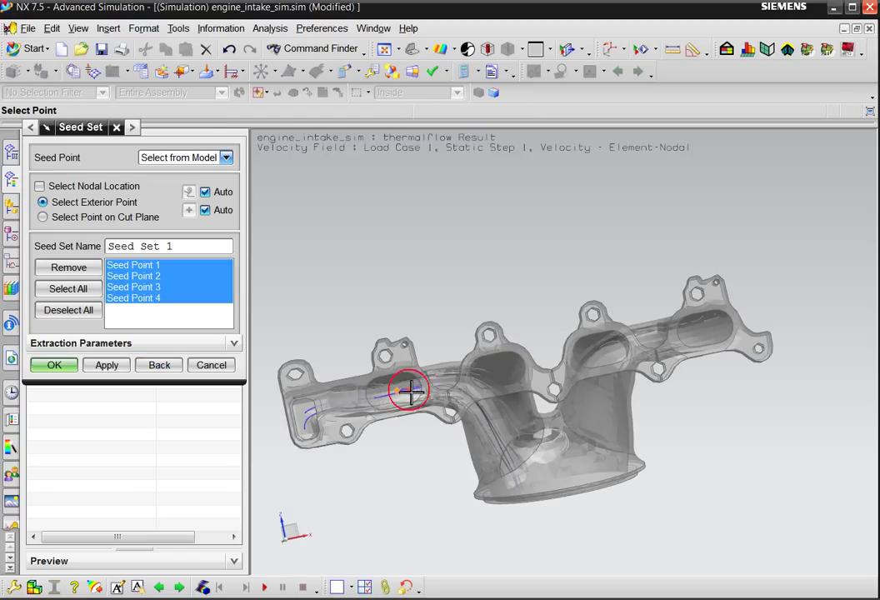
click(500, 367)
click(593, 359)
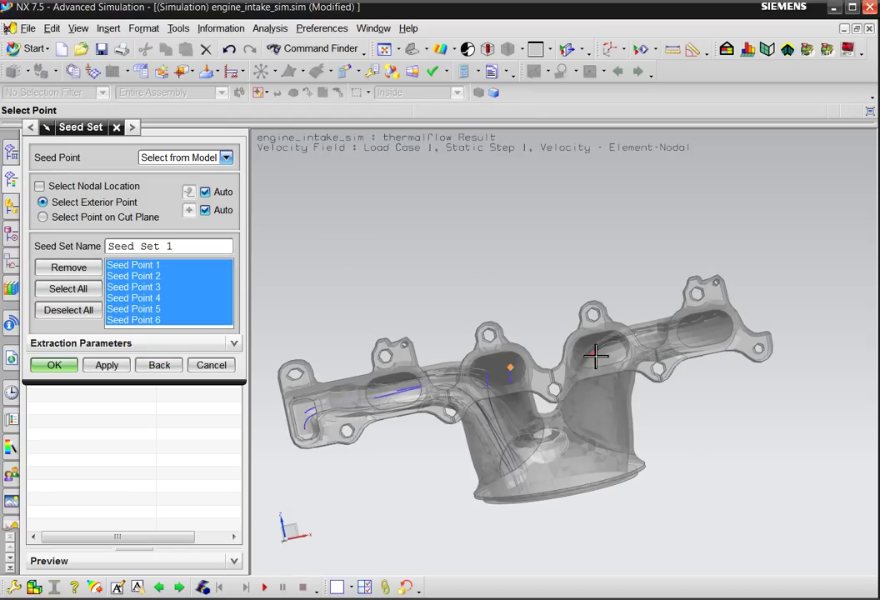
click(594, 355)
click(611, 355)
click(691, 337)
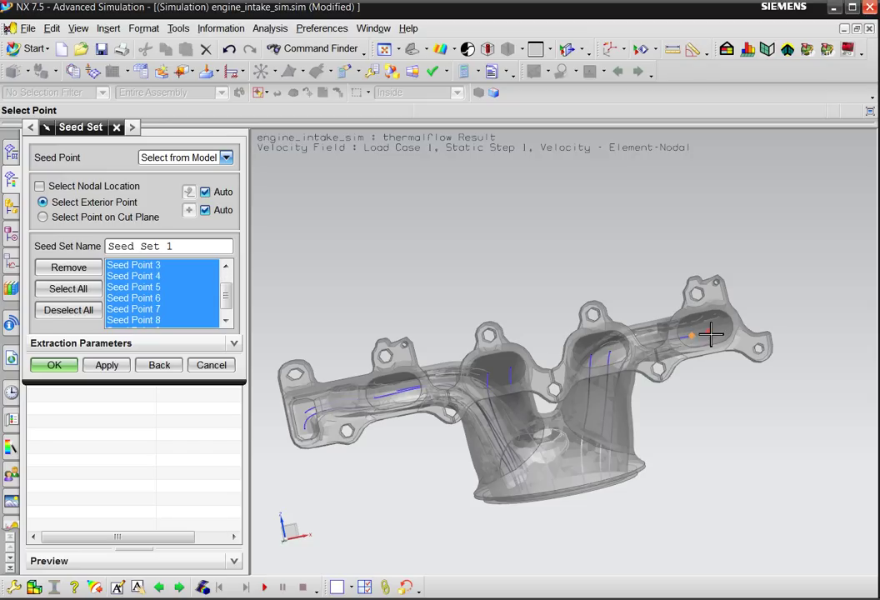
click(724, 330)
middle_drag(648, 407, 491, 492)
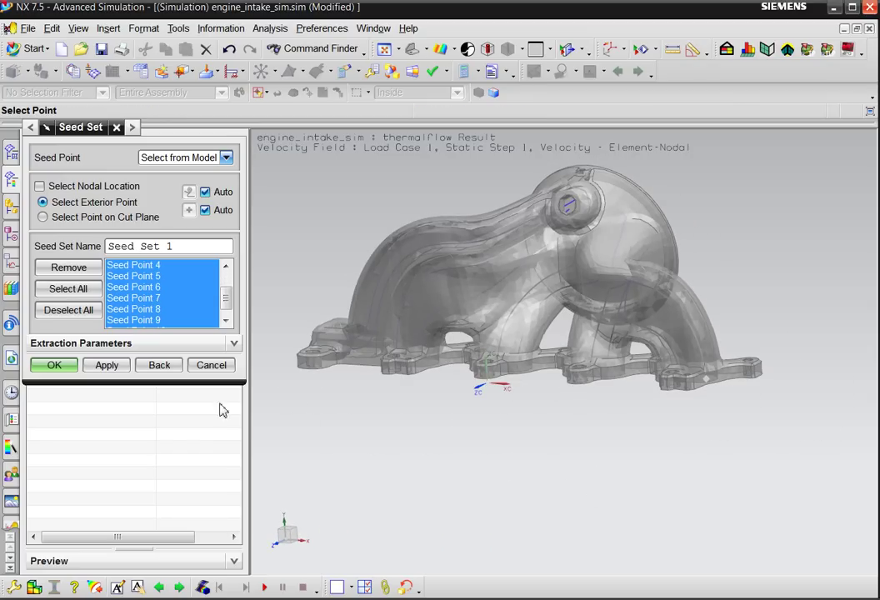
click(53, 364)
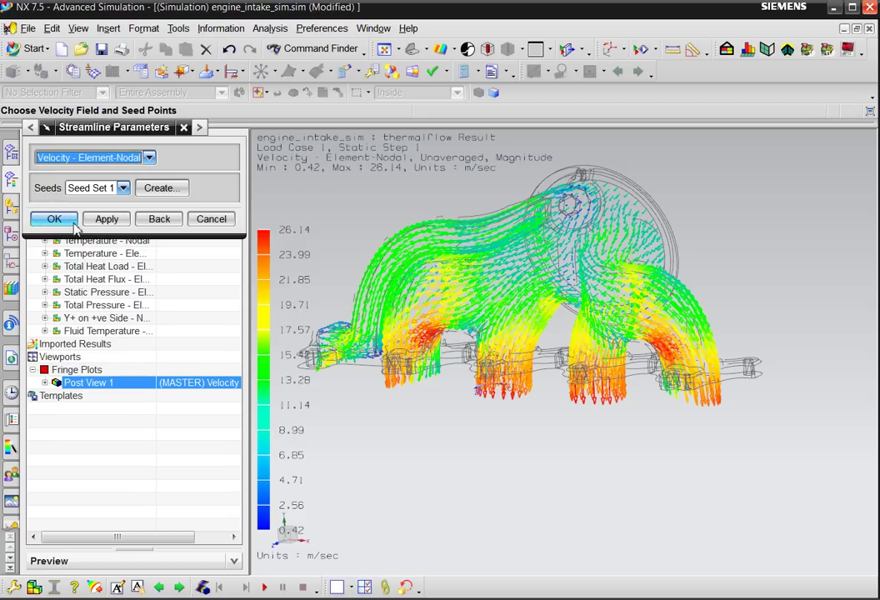
Step: Draw streamlines from Seed Set 1 and render them in Ribbon style
click(55, 219)
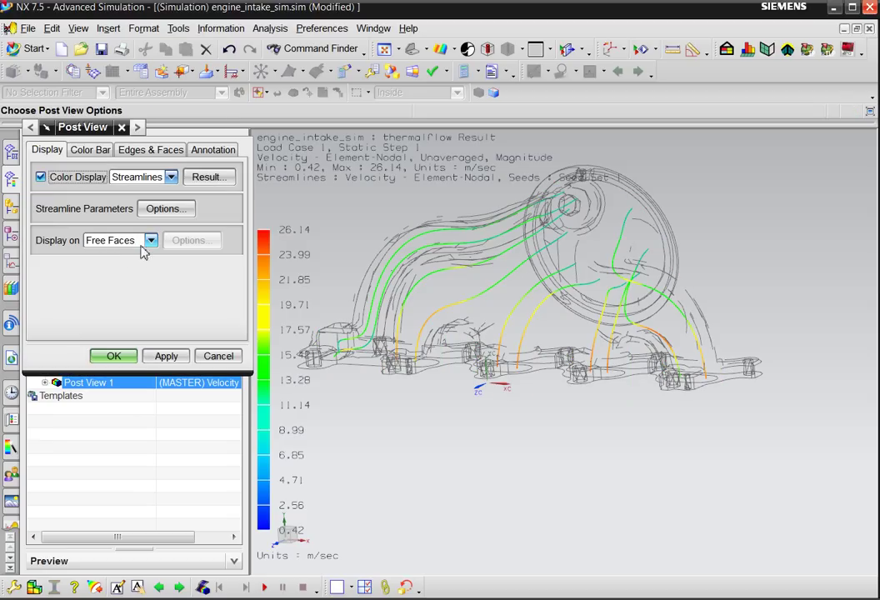
middle_drag(419, 330, 444, 371)
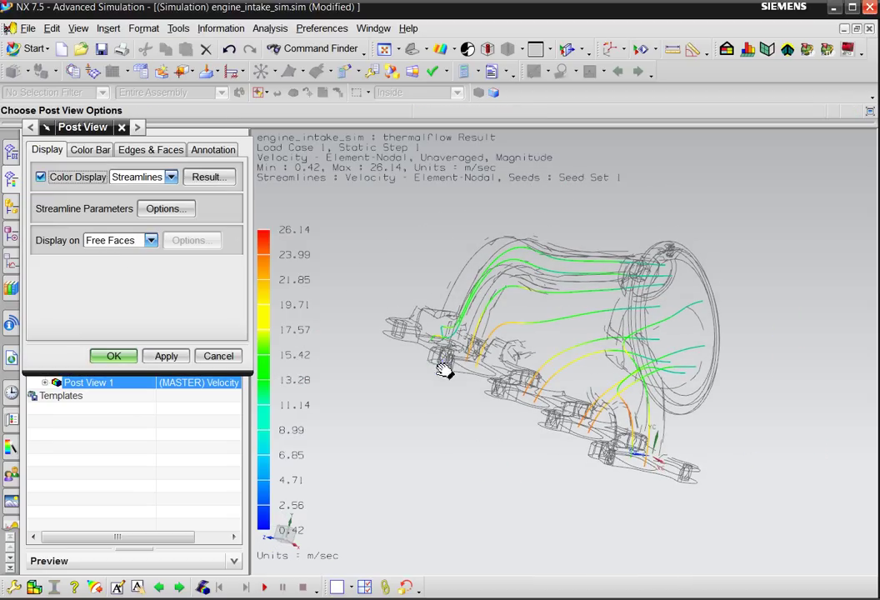
click(207, 177)
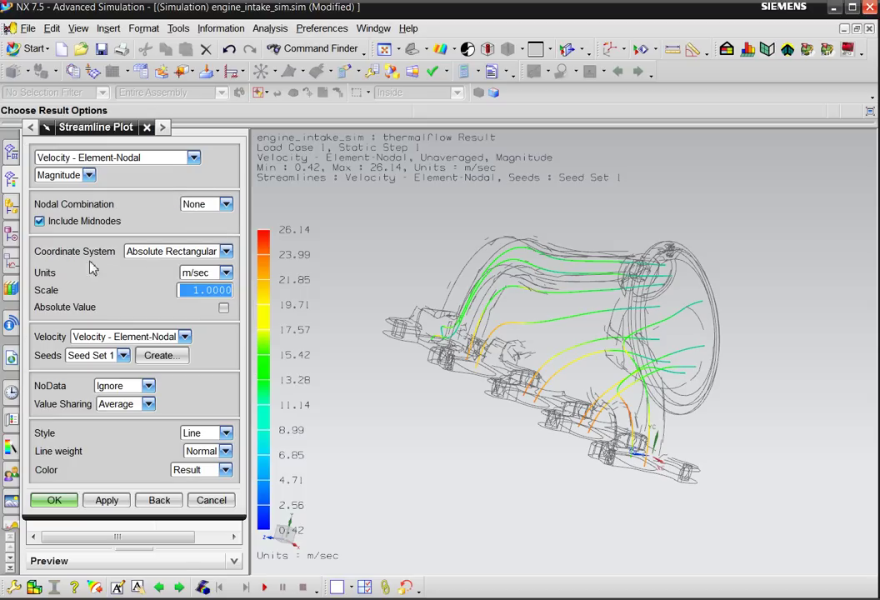
click(222, 435)
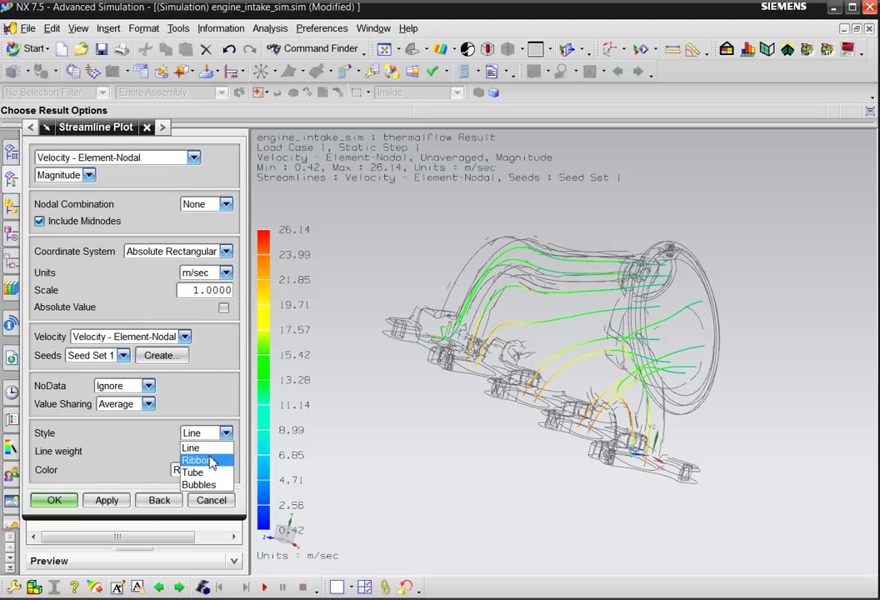
click(200, 458)
click(109, 501)
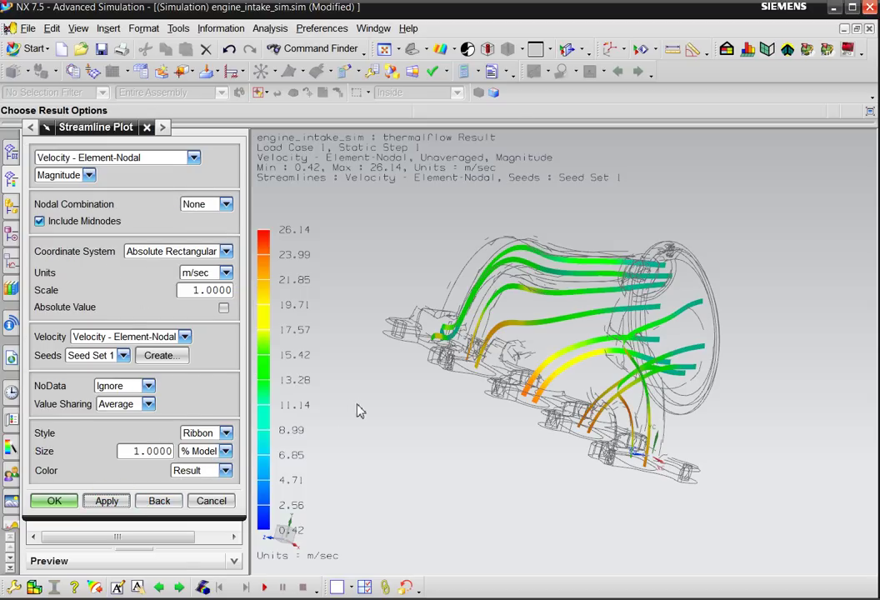
mouse_move(358, 410)
middle_down()
mouse_move(330, 417)
mouse_move(341, 416)
middle_up()
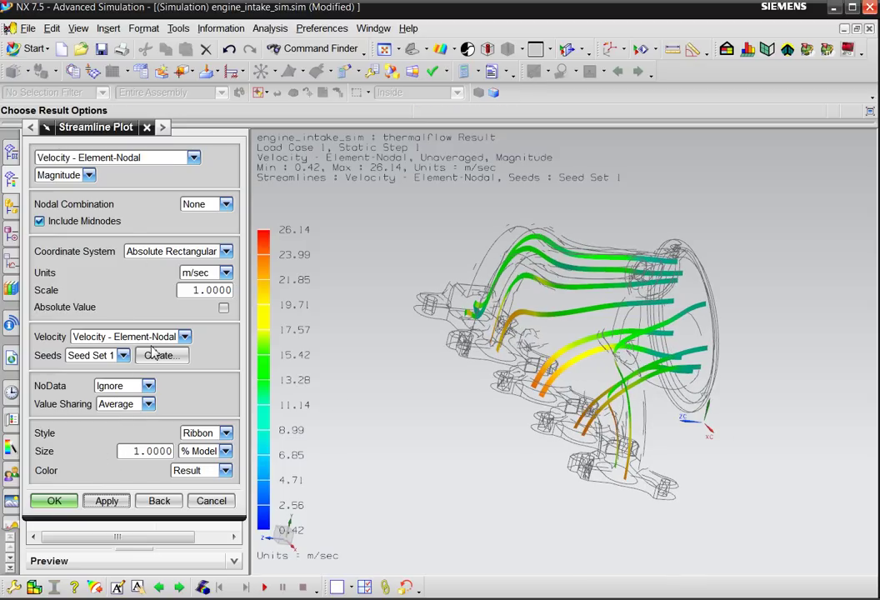
click(54, 501)
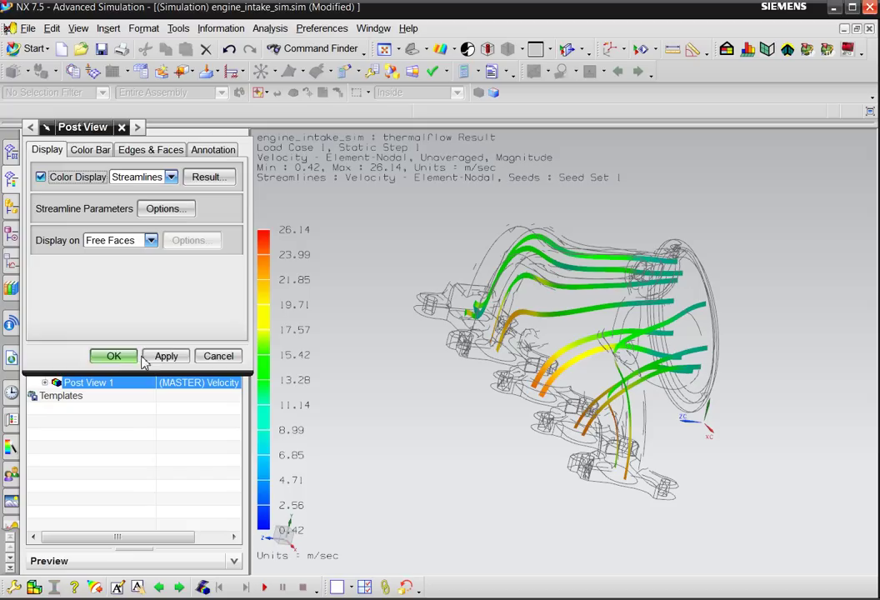
Step: Start the streamline animation and set pulse synchronization to Upstream
click(265, 588)
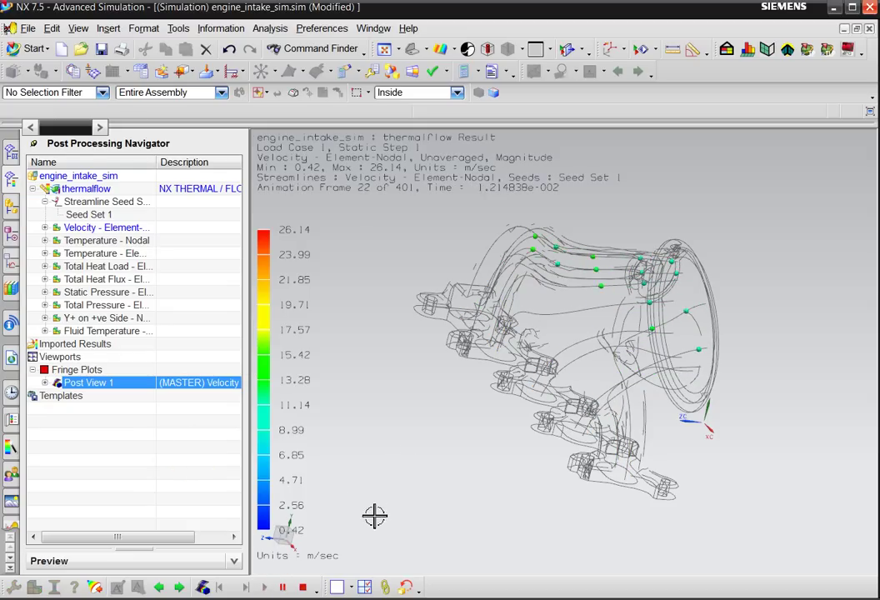
click(203, 587)
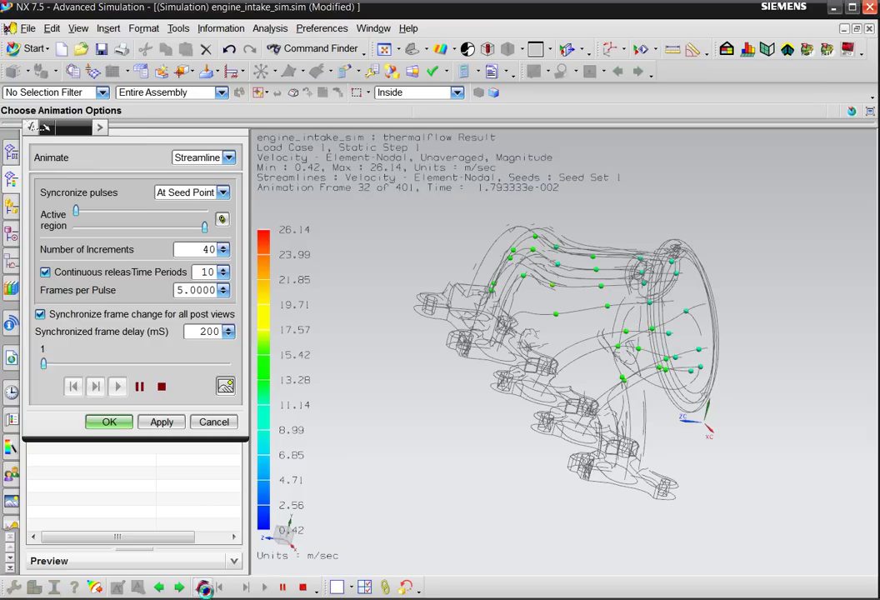
click(200, 193)
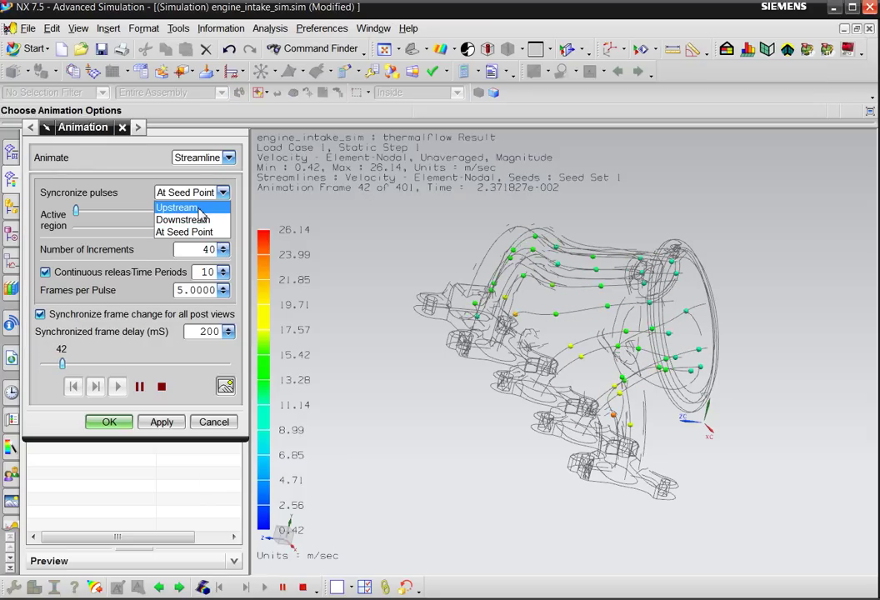
click(198, 208)
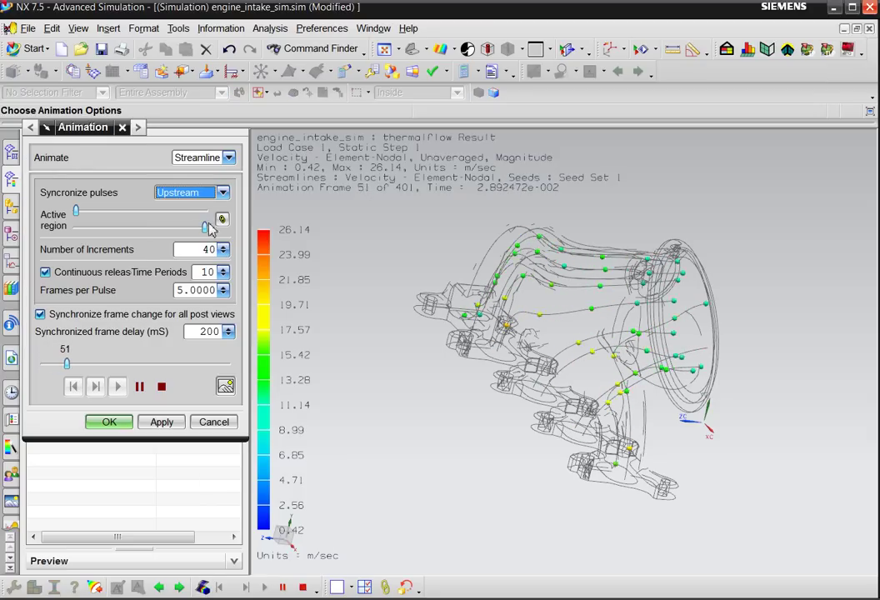
Step: Pause, resume, stop and restart the streamline particle animation
click(141, 387)
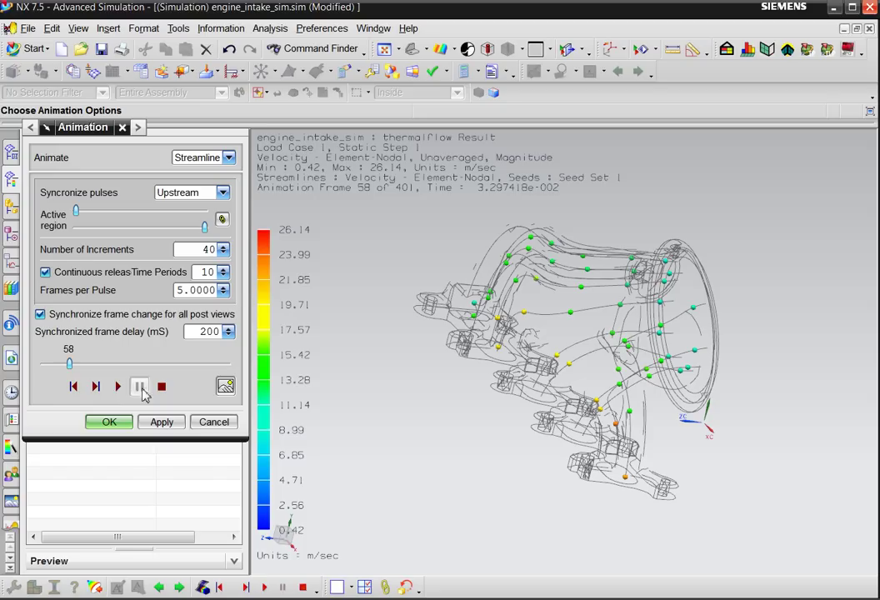
click(120, 388)
click(163, 387)
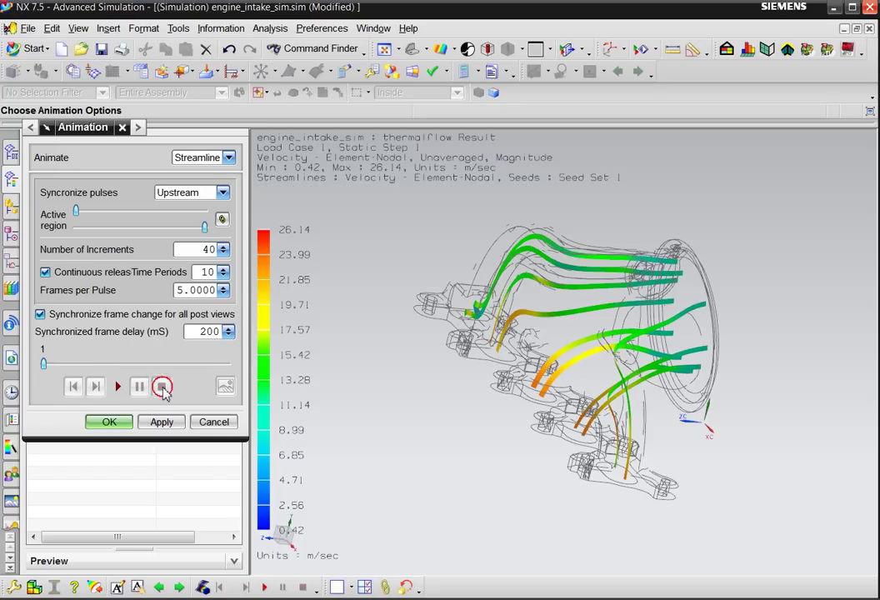
click(123, 389)
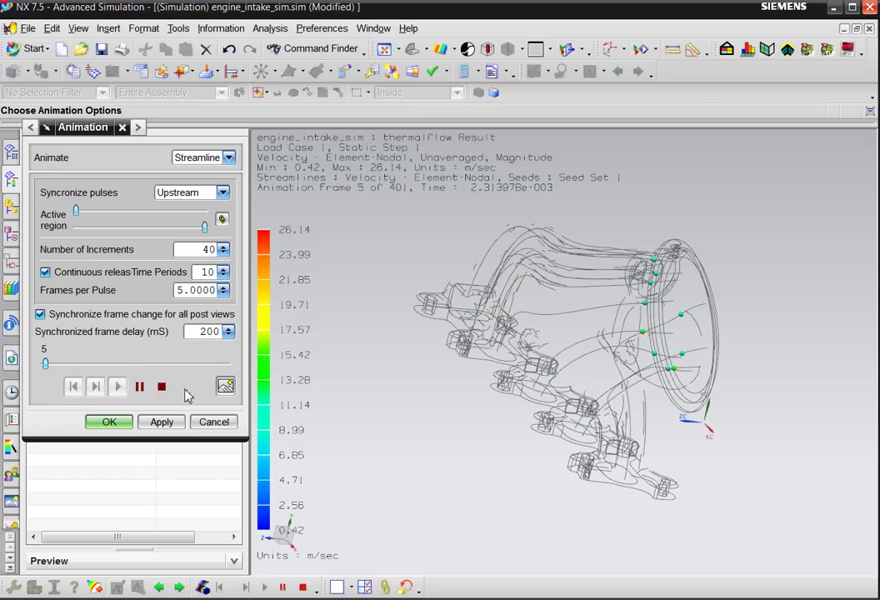
Step: Set Frames per Pulse to 2 and Time Periods to 20, extending the animation to 801 frames
middle_drag(629, 398, 597, 427)
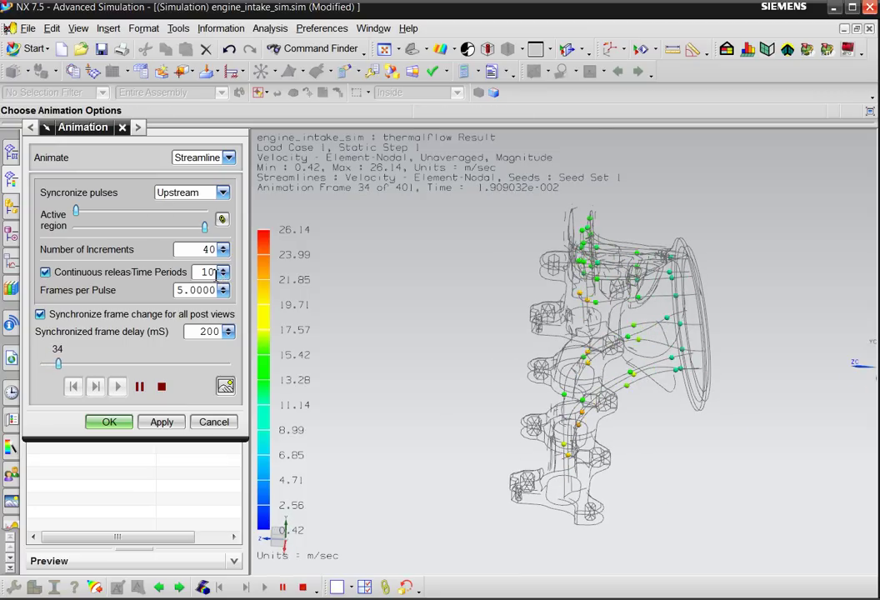
click(223, 293)
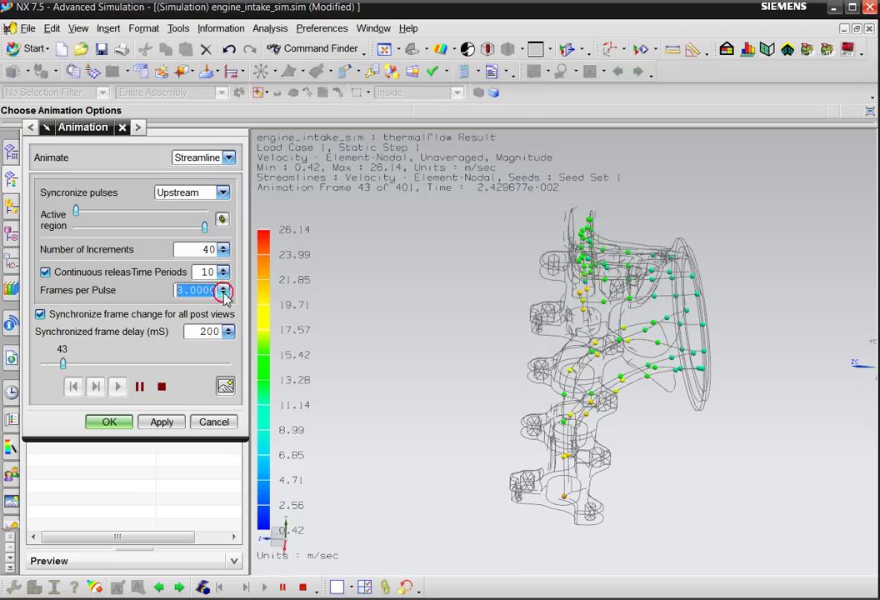
click(224, 293)
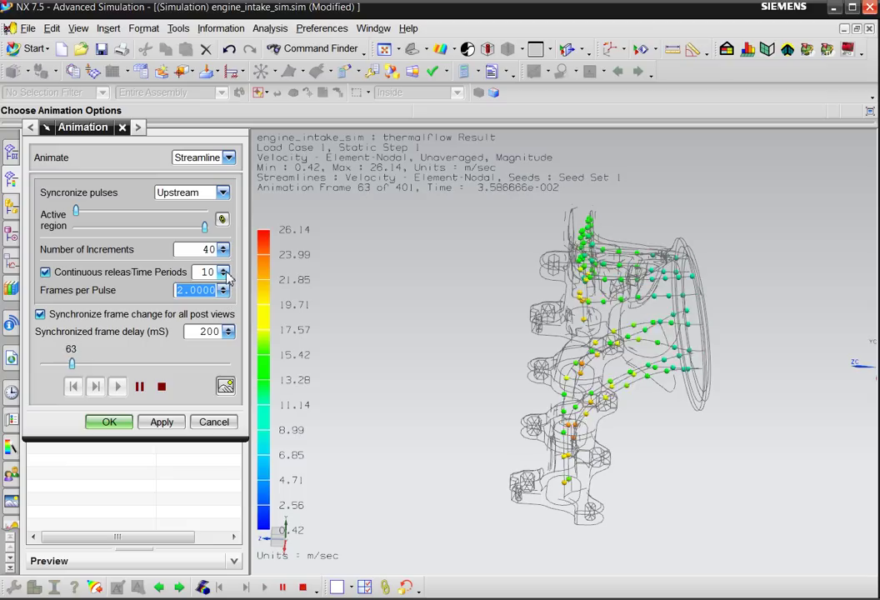
click(224, 270)
click(225, 270)
click(224, 270)
click(225, 270)
click(225, 270)
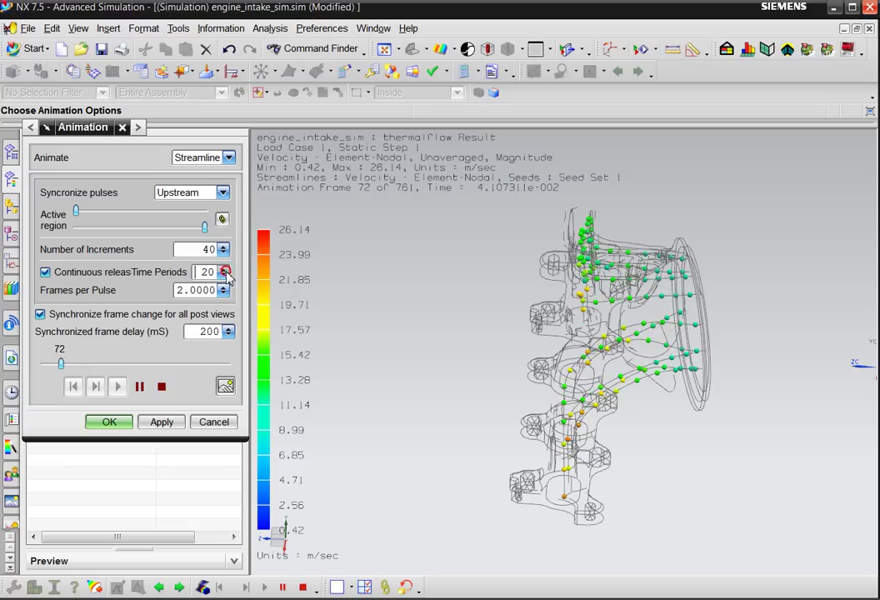
click(224, 270)
middle_drag(456, 322, 548, 256)
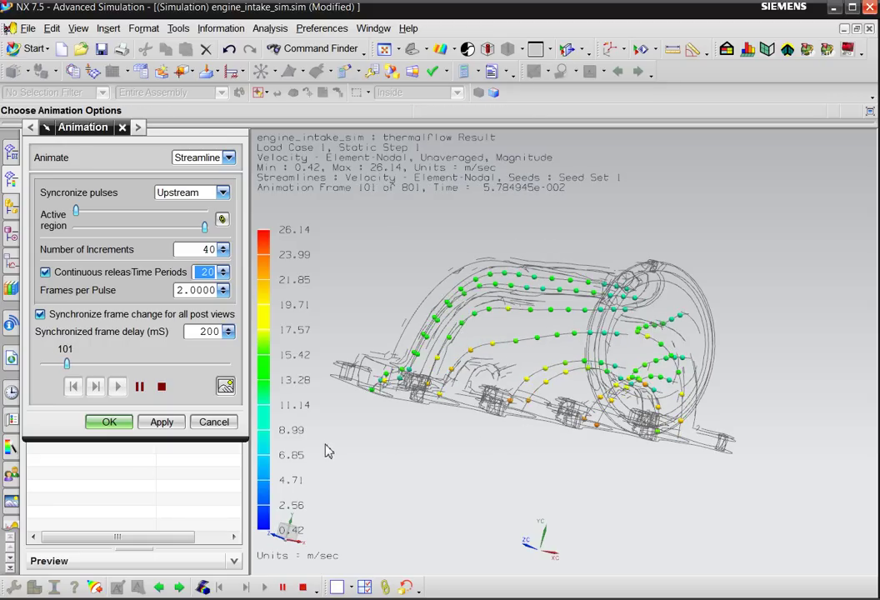
scroll(432, 275, down, 3)
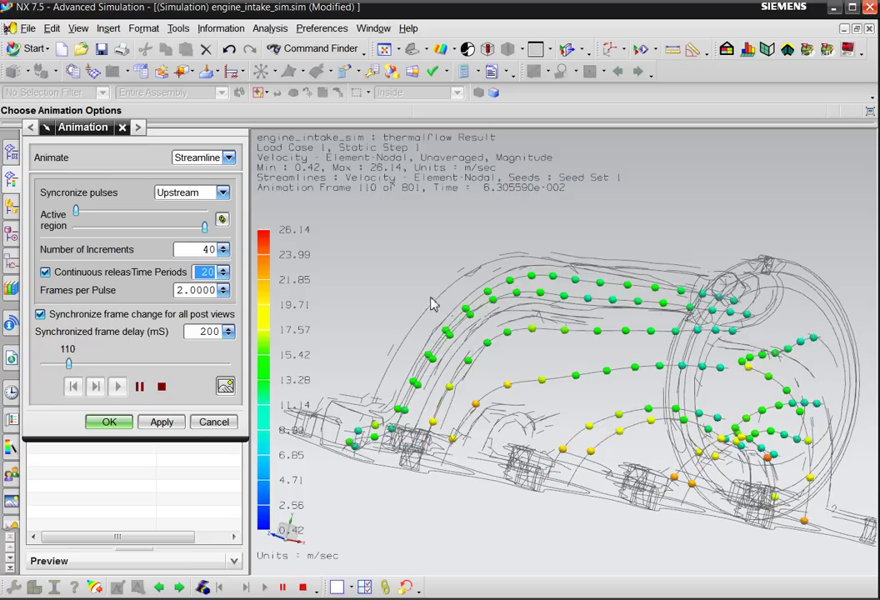